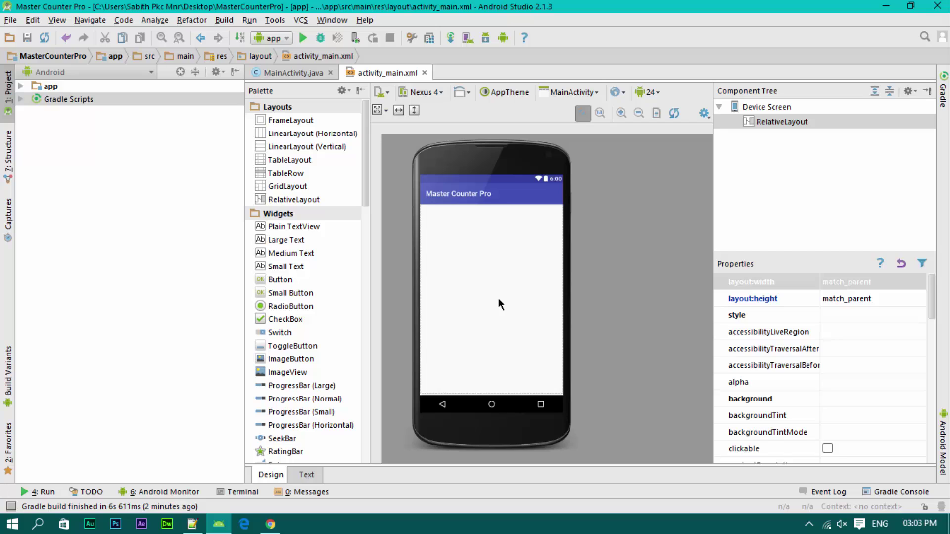
- Drop a Large Text view at the centre of the layout
{"action": "left_click", "coordinate": [297, 268]}
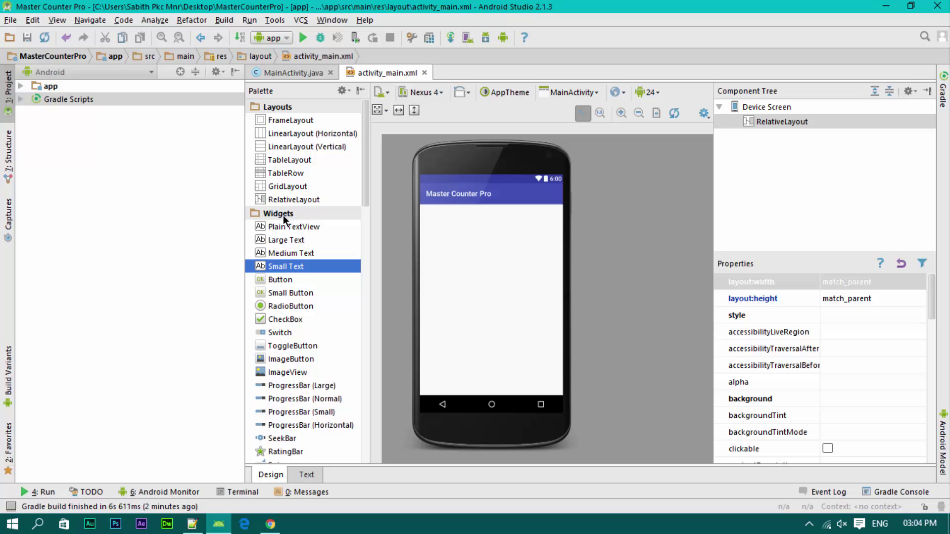
{"action": "left_click", "coordinate": [283, 240]}
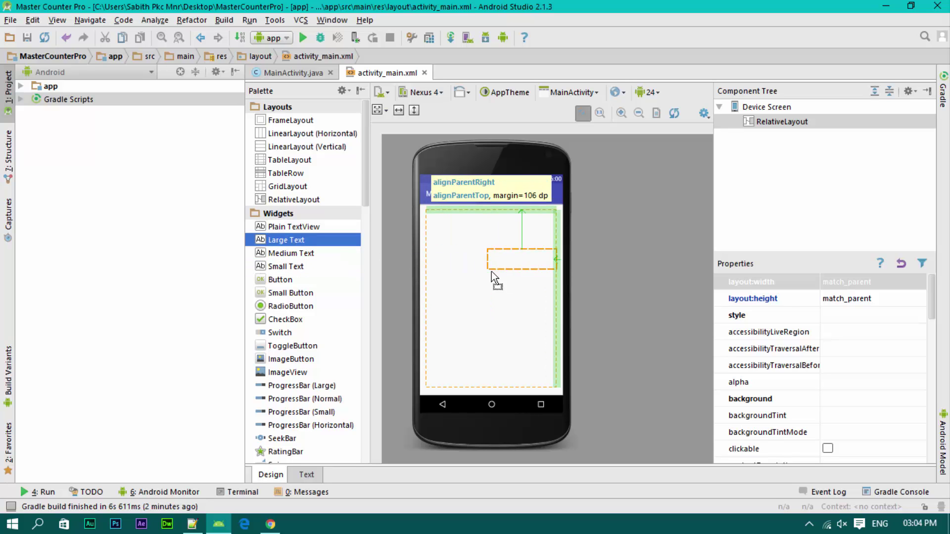
{"action": "left_click", "coordinate": [492, 299]}
- Add a Button at the bottom of the layout and stretch it to full width
{"action": "left_click", "coordinate": [281, 282]}
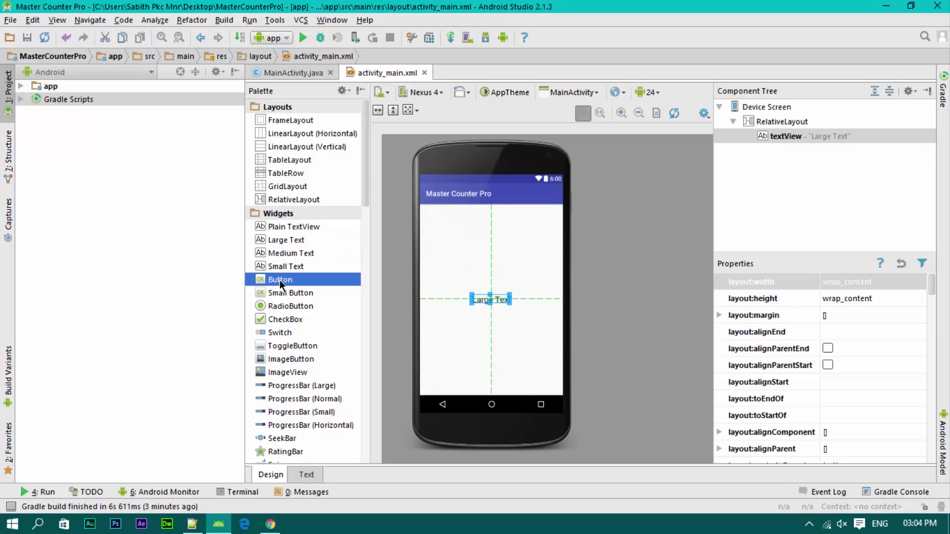
{"action": "left_click", "coordinate": [489, 382]}
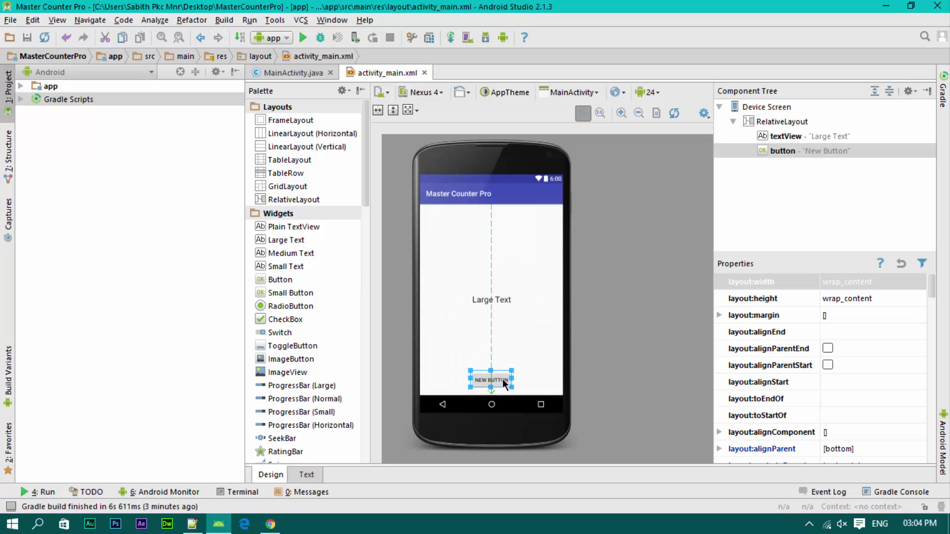
{"action": "mouse_move", "coordinate": [510, 379]}
{"action": "left_mouse_down"}
{"action": "mouse_move", "coordinate": [555, 379]}
{"action": "mouse_move", "coordinate": [424, 380]}
{"action": "left_mouse_up"}
{"action": "left_click", "coordinate": [475, 358]}
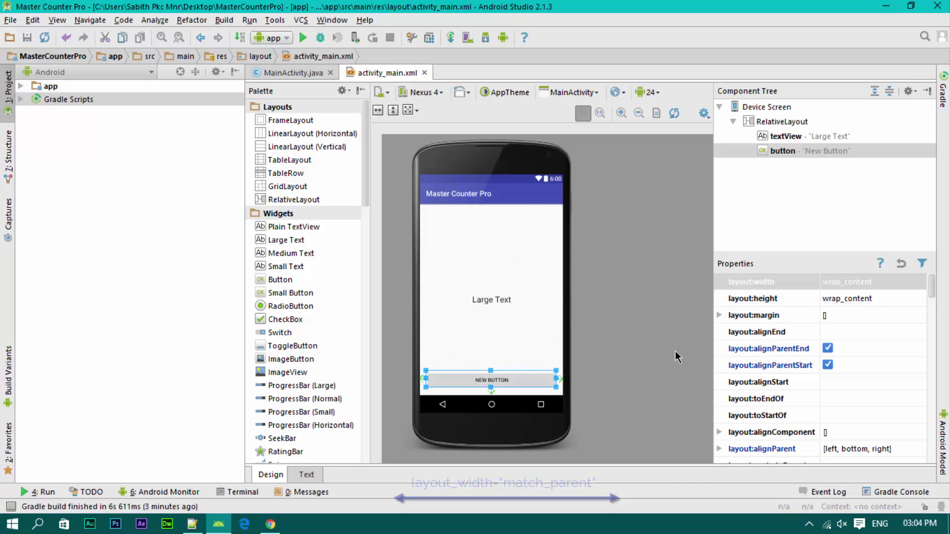
{"action": "left_click", "coordinate": [494, 298]}
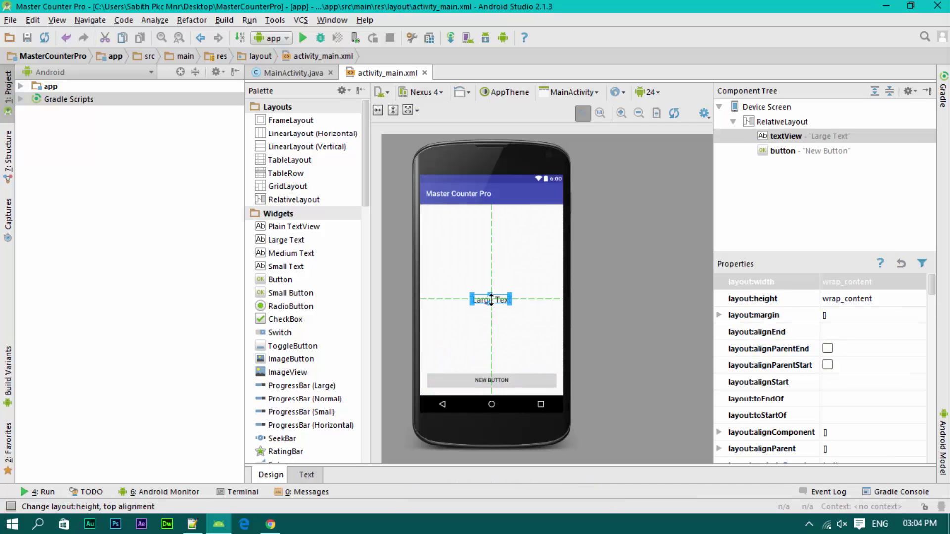
- In the layout XML, change the text view's text to 0 and its id to tx
{"action": "left_click", "coordinate": [313, 475]}
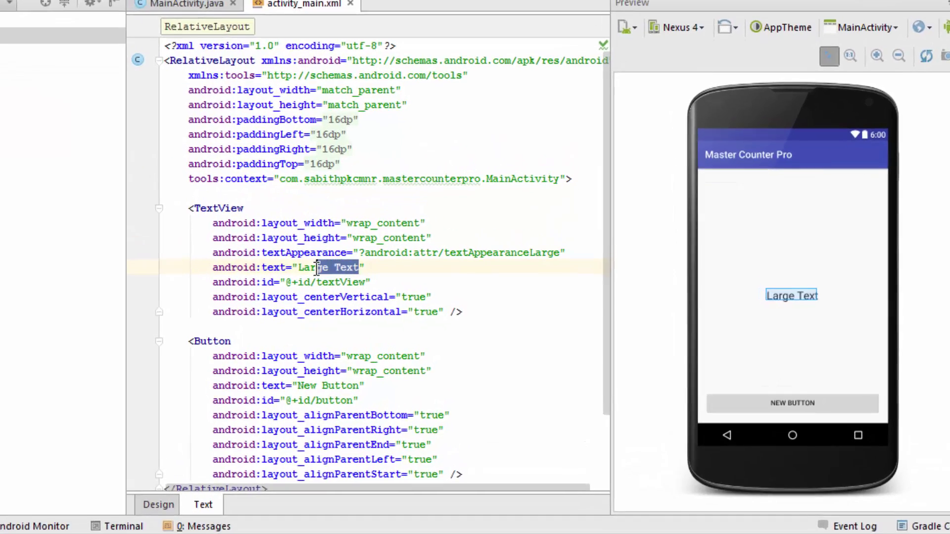
{"action": "left_click_drag", "start_coordinate": [431, 285], "coordinate": [382, 284]}
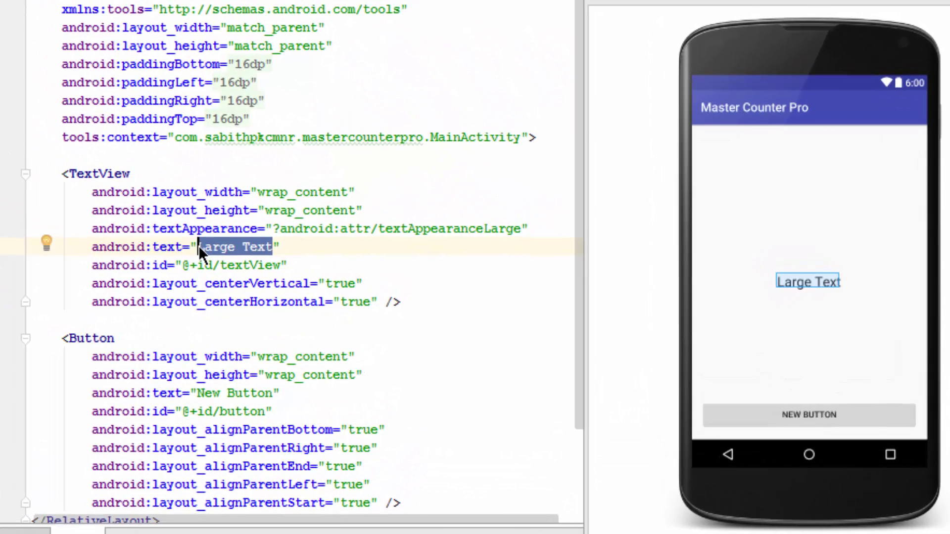
{"action": "key", "text": "BackSpace"}
{"action": "type", "text": "@"}
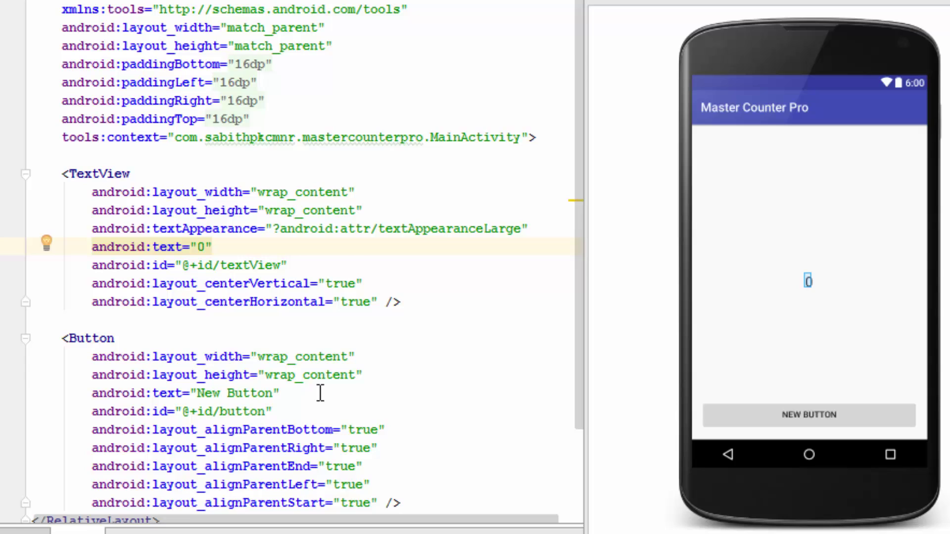
{"action": "scroll", "coordinate": [327, 393], "scroll_direction": "down", "scroll_amount": 3}
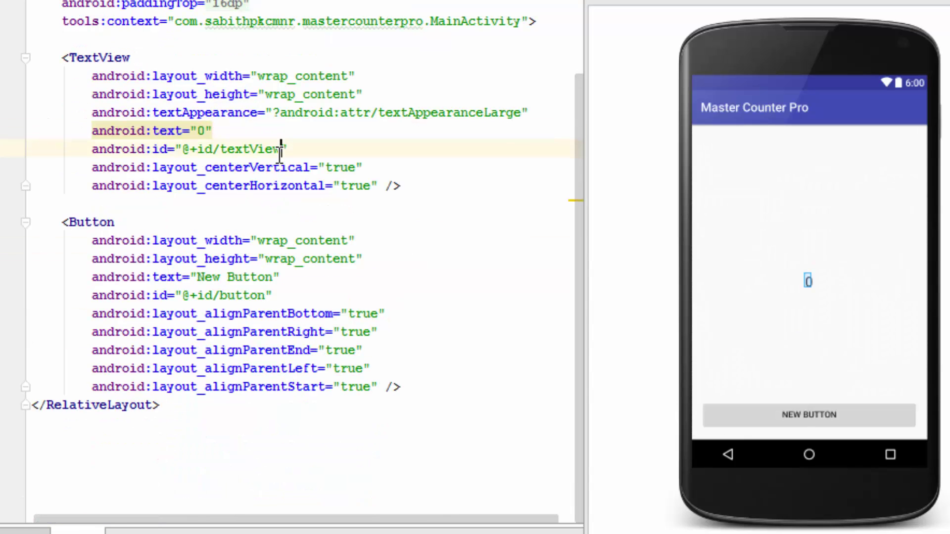
{"action": "mouse_move", "coordinate": [281, 149]}
{"action": "left_mouse_down"}
{"action": "mouse_move", "coordinate": [216, 150]}
{"action": "mouse_move", "coordinate": [229, 150]}
{"action": "left_mouse_up"}
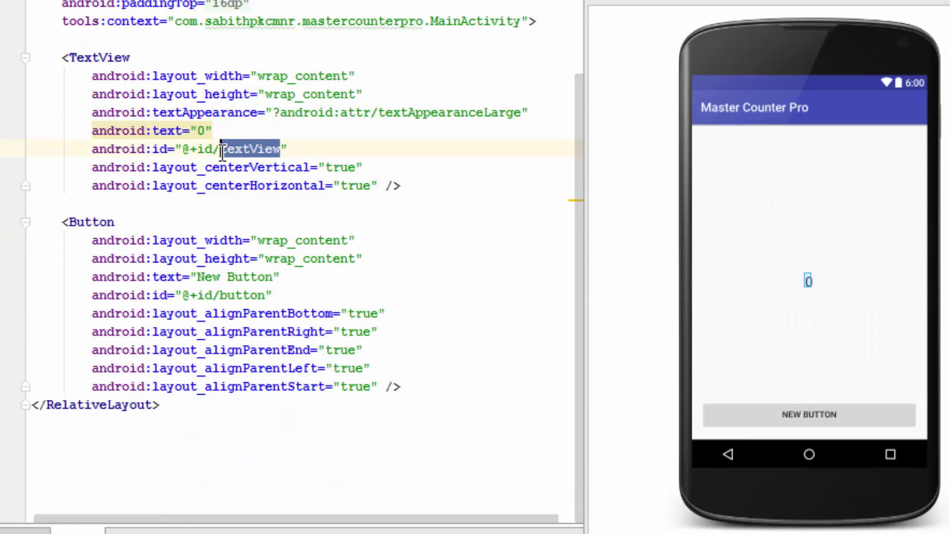
{"action": "key", "text": "BackSpace"}
{"action": "type", "text": "x"}
- Change the button label from 'New Button' to 'CLICK ME'
{"action": "left_click_drag", "start_coordinate": [273, 277], "coordinate": [200, 276]}
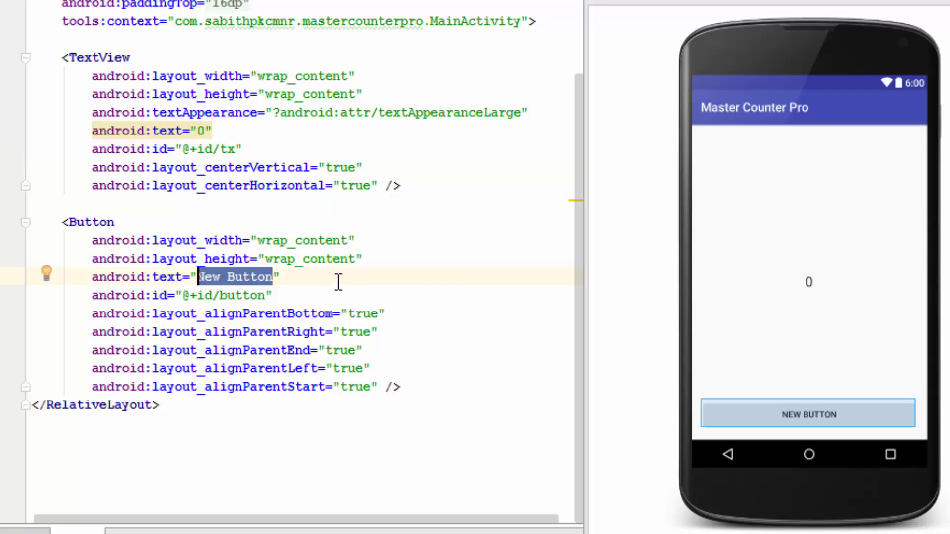
{"action": "type", "text": "CLICK"}
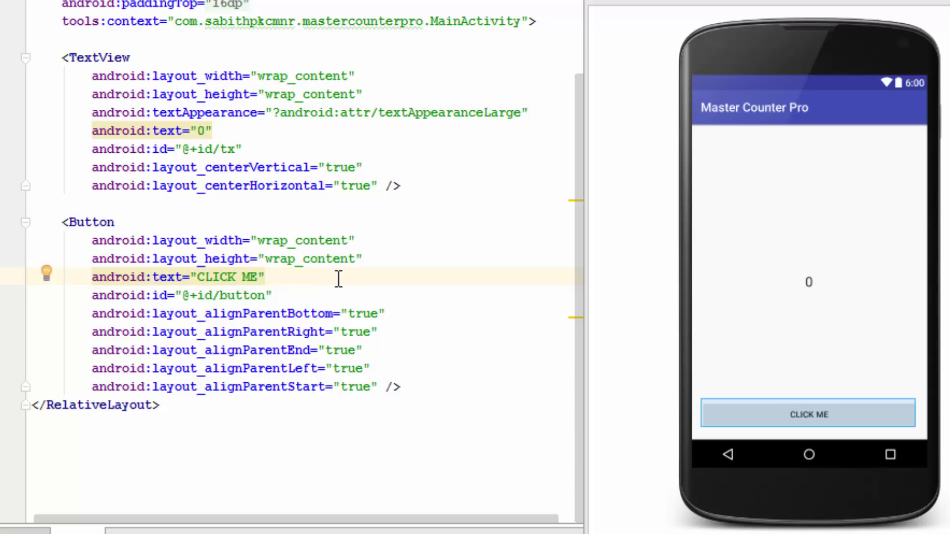
{"action": "left_click", "coordinate": [314, 290]}
{"action": "left_click", "coordinate": [811, 284]}
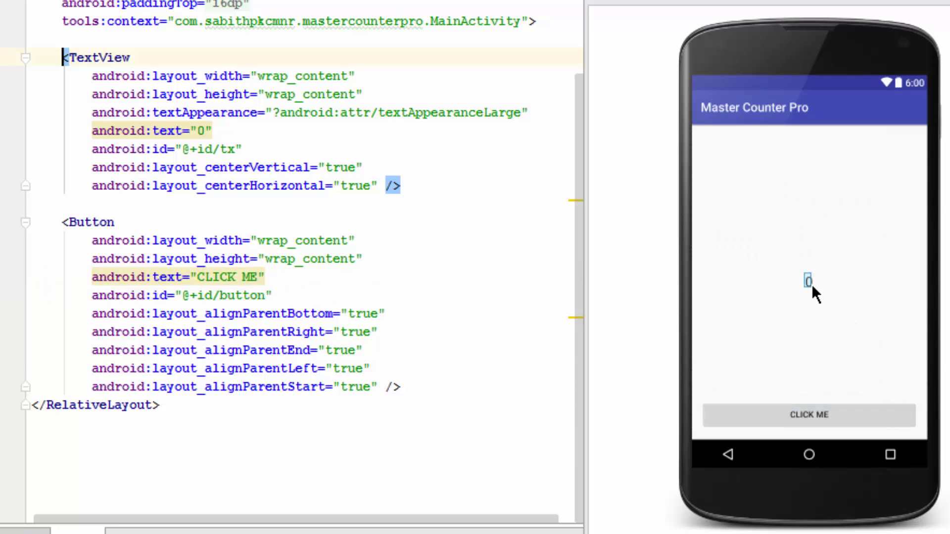
{"action": "left_click", "coordinate": [278, 129]}
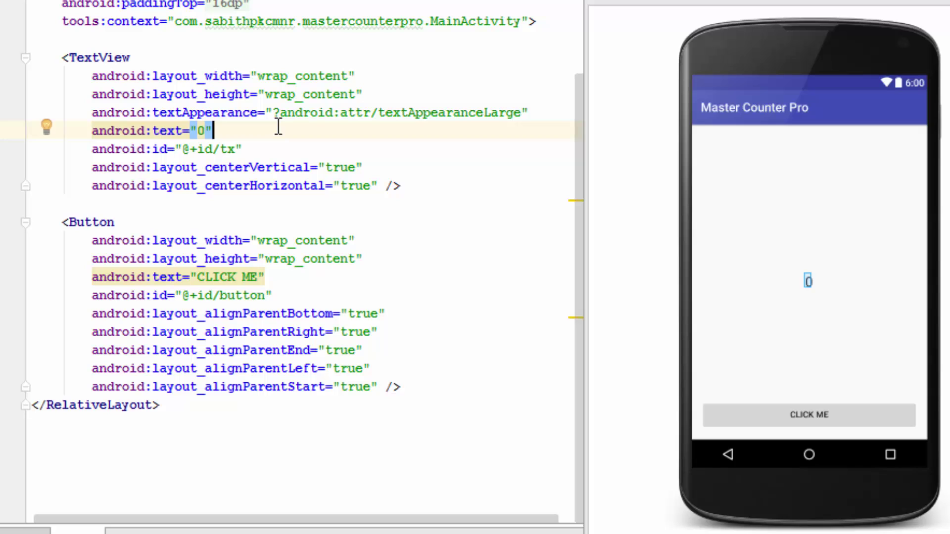
- Give the counter text android:textSize="100sp" and rename the button id to bt
{"action": "key", "text": "Return"}
{"action": "type", "text": "a"}
{"action": "key", "text": "Return"}
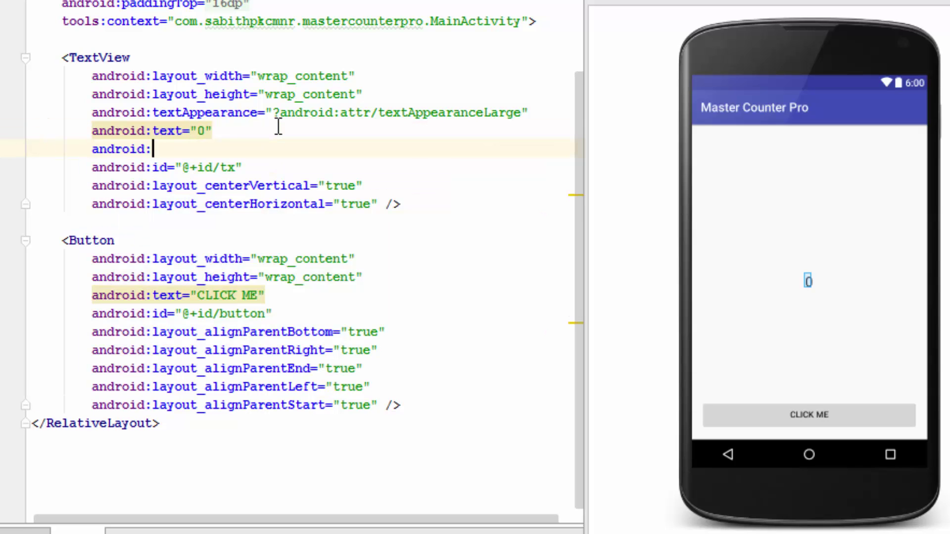
{"action": "type", "text": "te"}
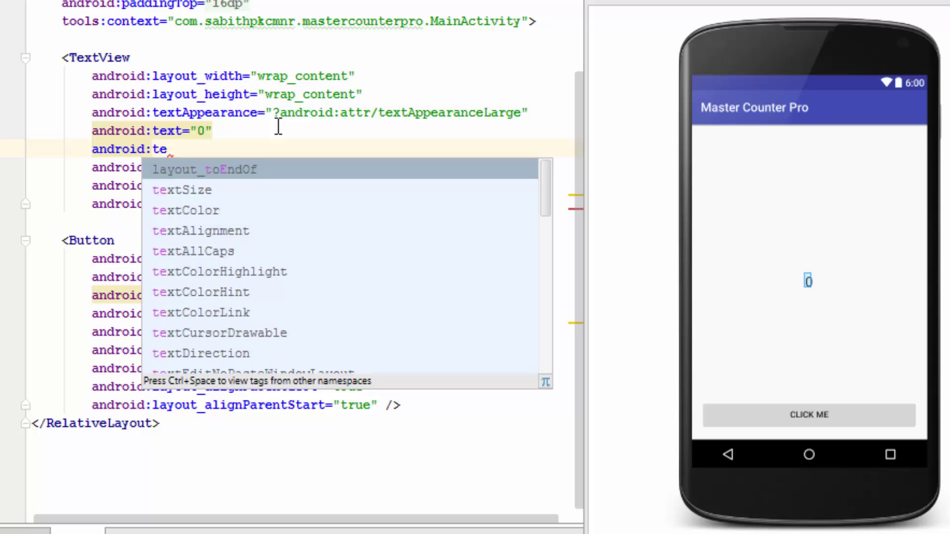
{"action": "key", "text": "Down"}
{"action": "key", "text": "Return"}
{"action": "type", "text": "100"}
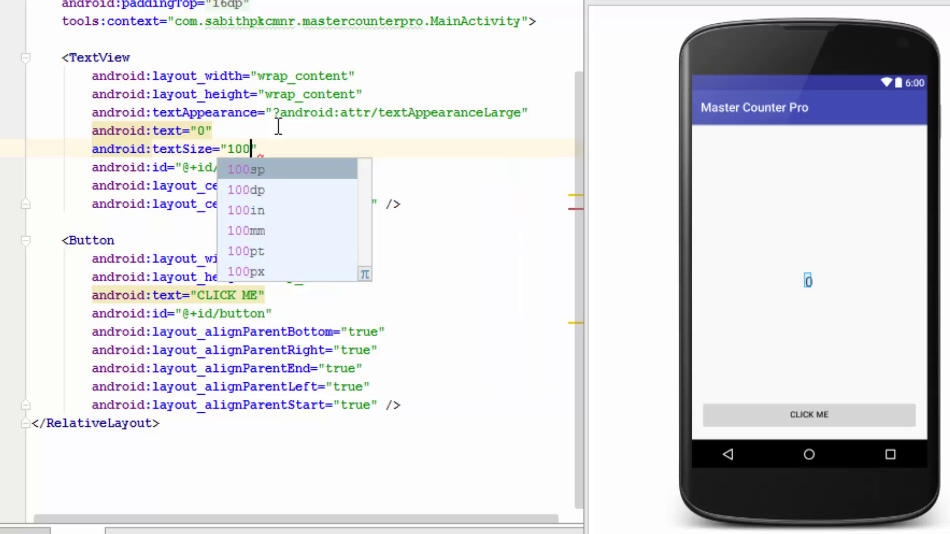
{"action": "type", "text": "sp"}
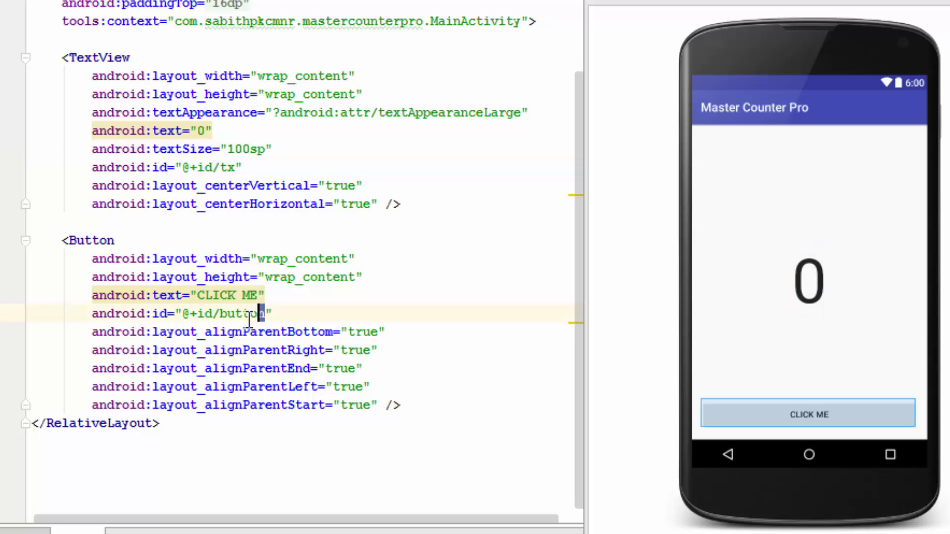
{"action": "left_click_drag", "start_coordinate": [266, 315], "coordinate": [222, 315]}
{"action": "type", "text": "bt"}
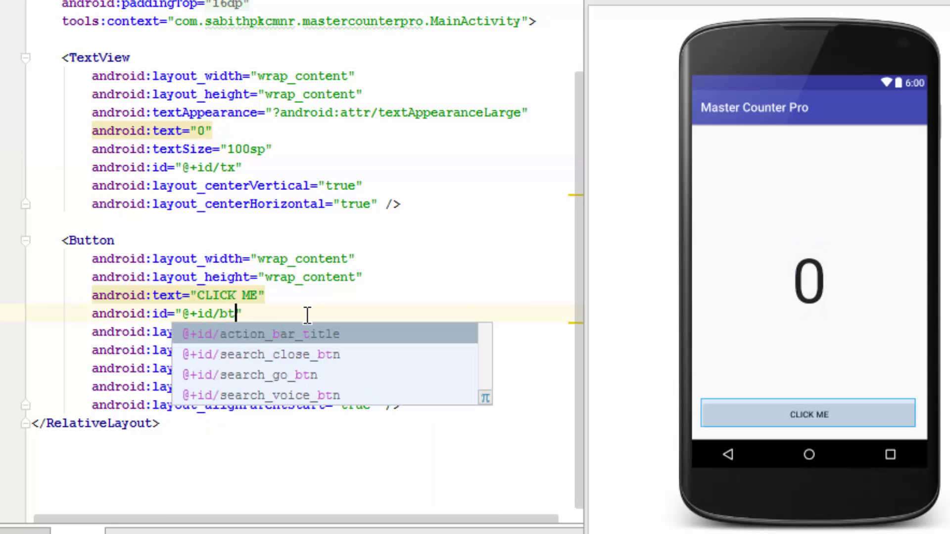
{"action": "key", "text": "Escape"}
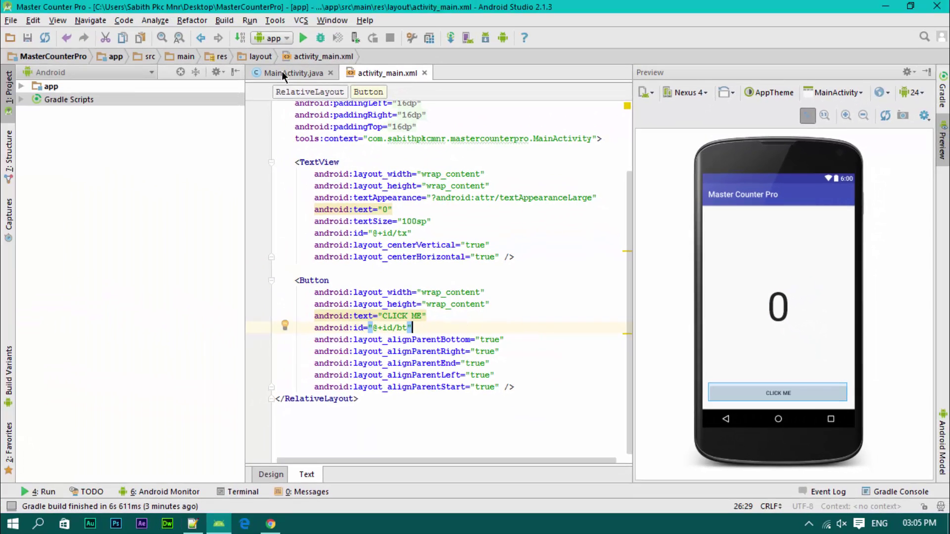
- In MainActivity.java, declare 'private int mCounter = 0;' under the class header
{"action": "left_click", "coordinate": [281, 71]}
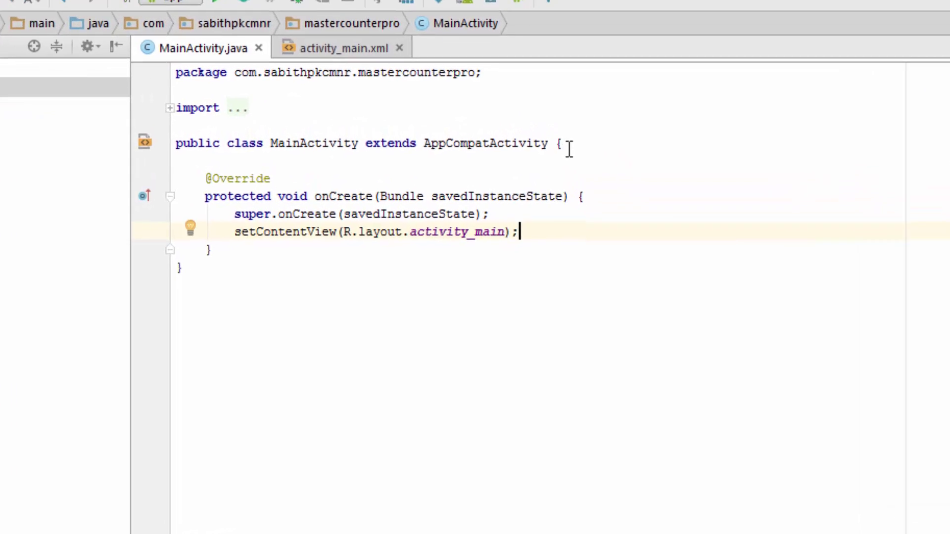
{"action": "left_click", "coordinate": [536, 139]}
{"action": "key", "text": "Return"}
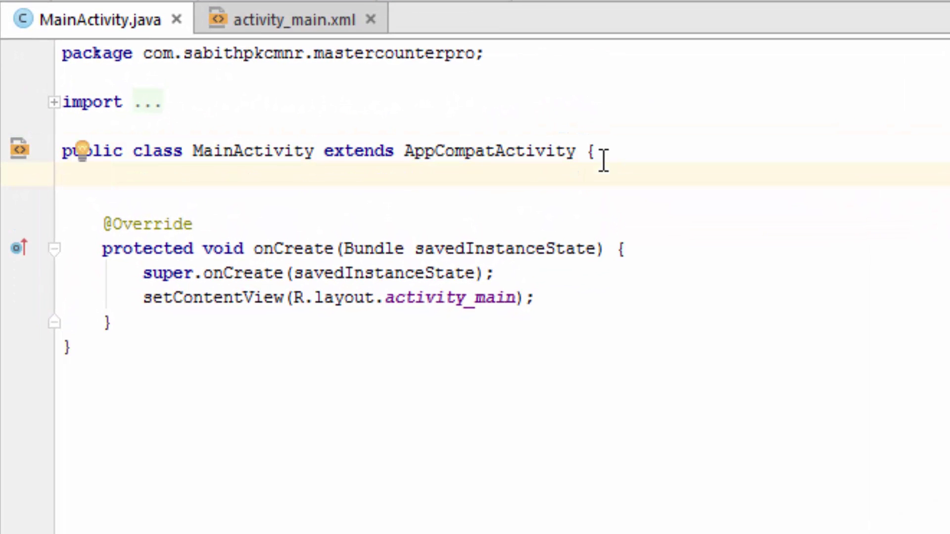
{"action": "type", "text": "pri"}
{"action": "key", "text": "Return"}
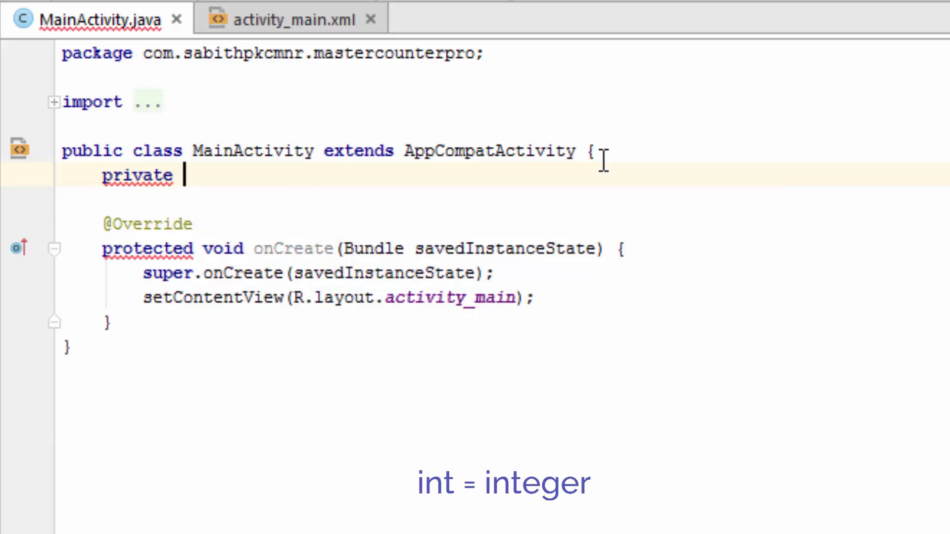
{"action": "type", "text": "in"}
{"action": "key", "text": "Return"}
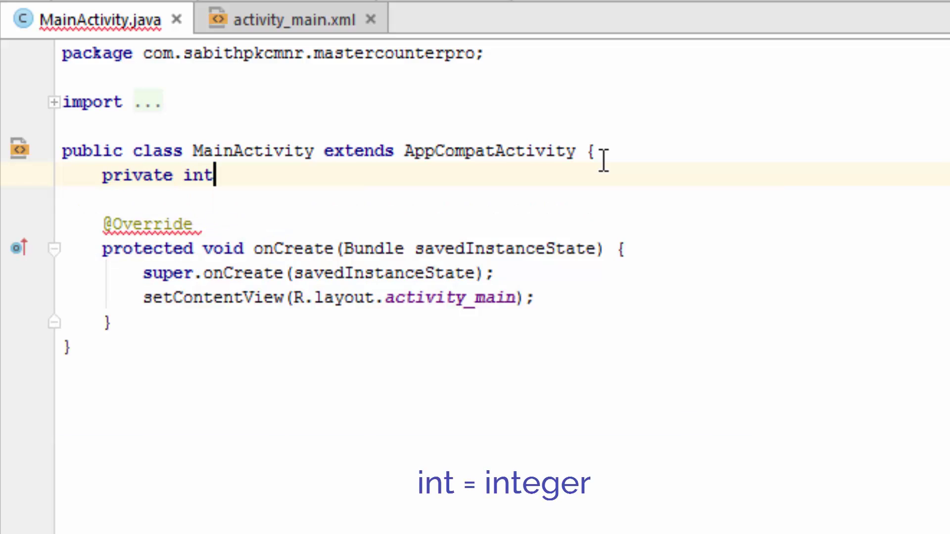
{"action": "type", "text": "Cou"}
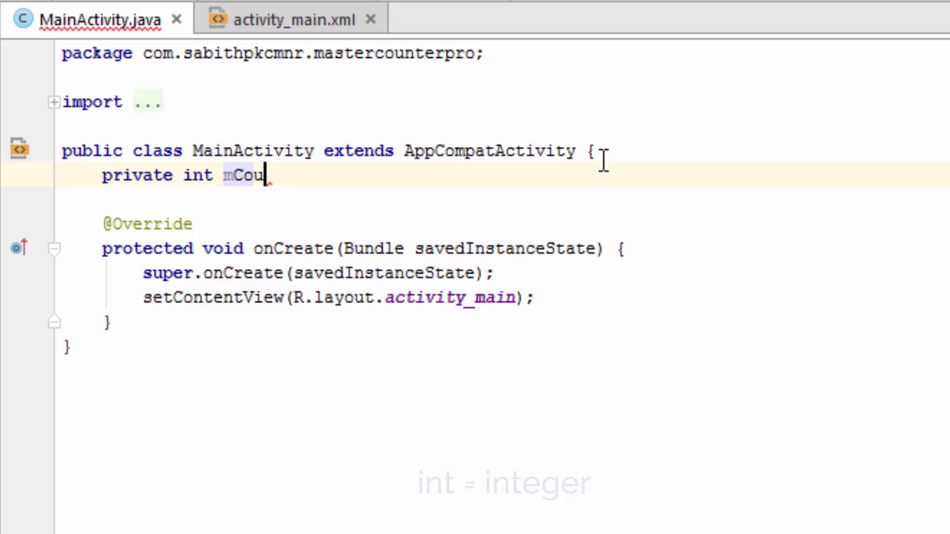
{"action": "type", "text": "nter"}
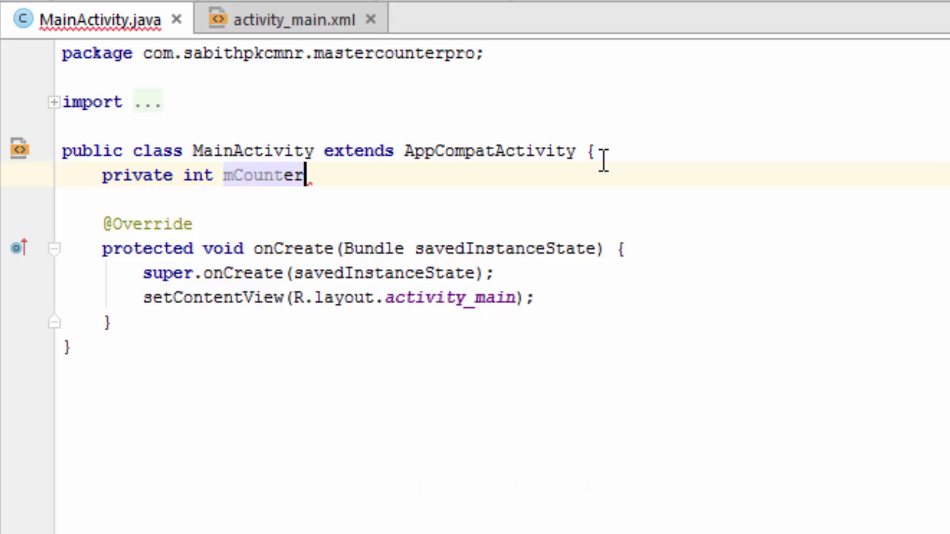
{"action": "type", "text": " = "}
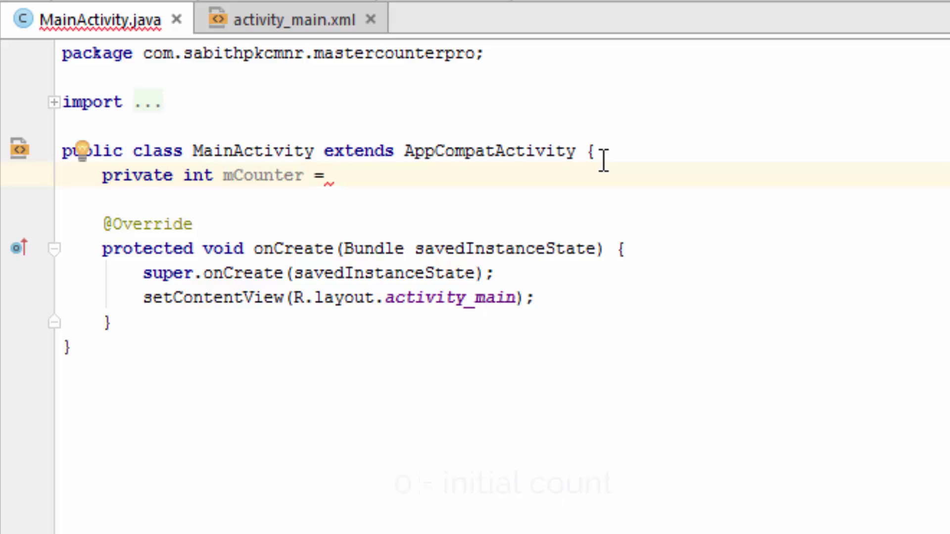
{"action": "type", "text": "0;"}
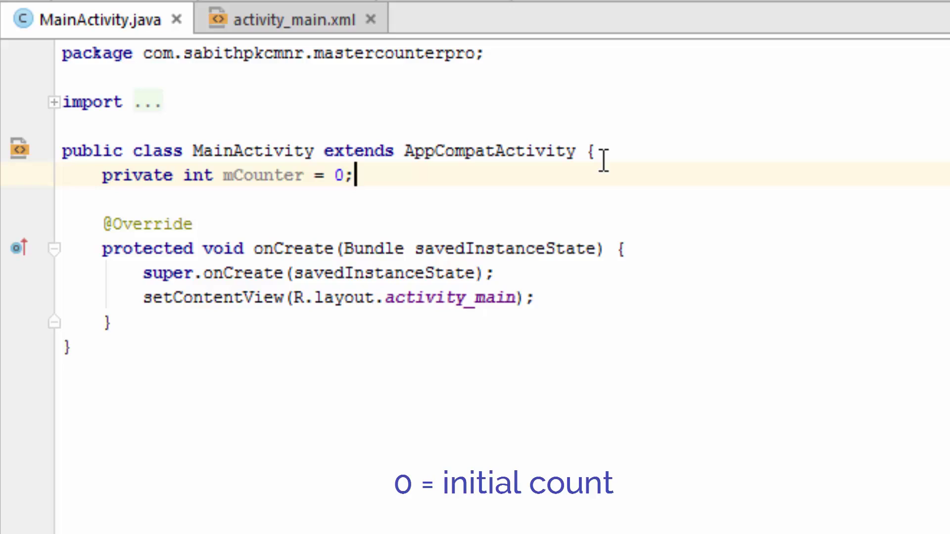
- Highlight mCounter's initial value 0, then start a new line below the field
{"action": "double_click", "coordinate": [341, 175]}
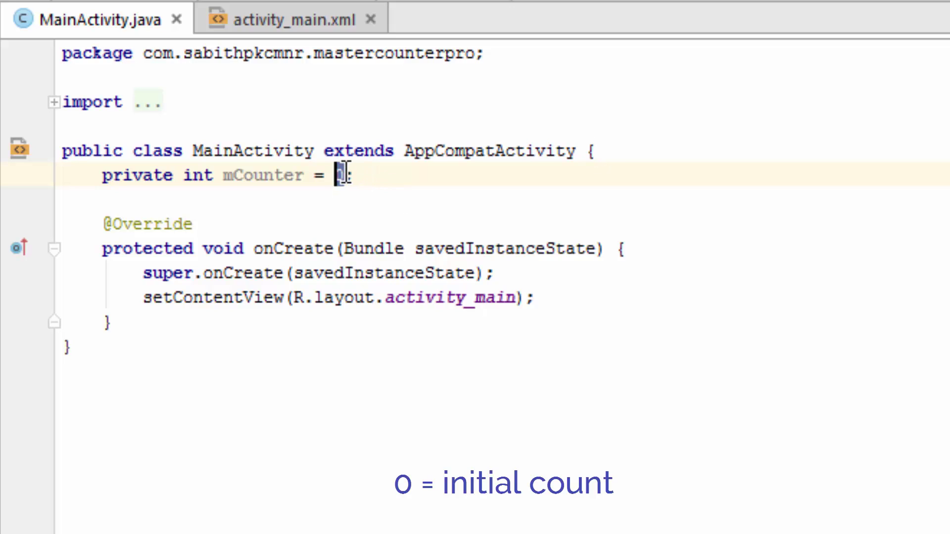
{"action": "left_click", "coordinate": [357, 174]}
{"action": "double_click", "coordinate": [338, 175]}
{"action": "left_click", "coordinate": [338, 177]}
{"action": "double_click", "coordinate": [339, 177]}
{"action": "left_click", "coordinate": [344, 177]}
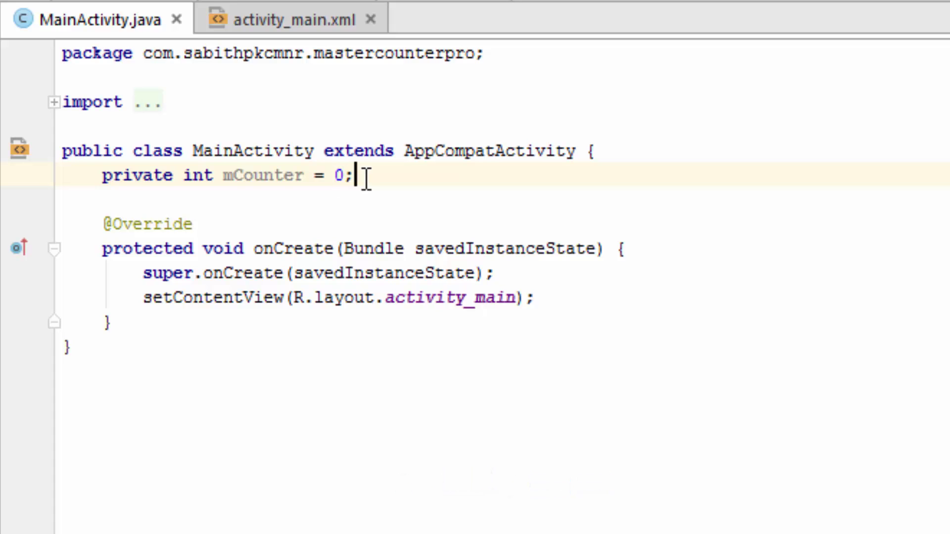
{"action": "key", "text": "Return"}
{"action": "type", "text": "t"}
- Declare fields 'Button btn;' and 'TextView txv;', then open a new line in onCreate
{"action": "key", "text": "BackSpace"}
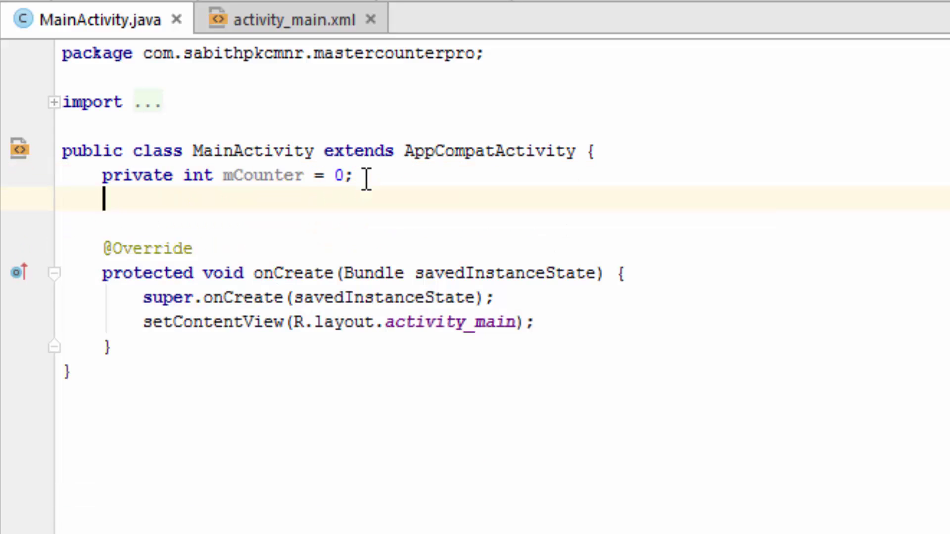
{"action": "type", "text": "B"}
{"action": "key", "text": "Return"}
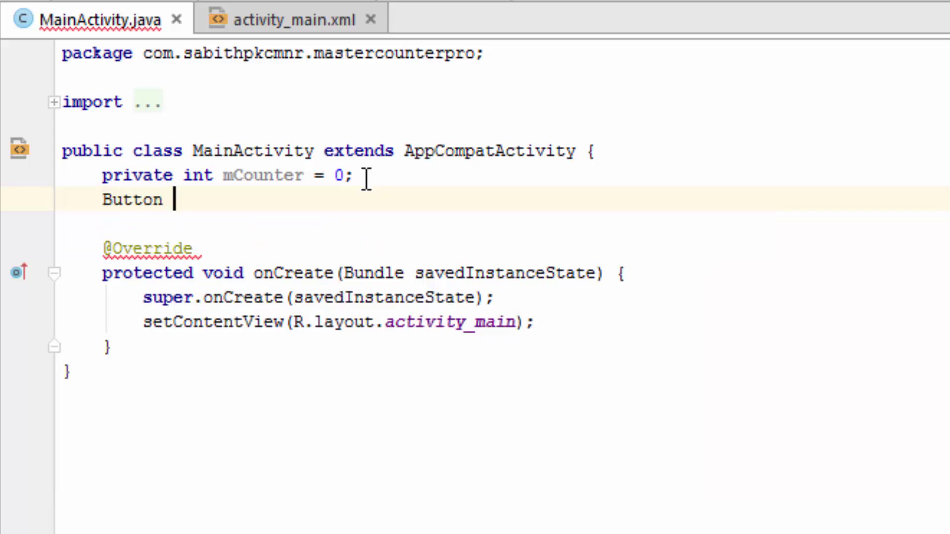
{"action": "type", "text": "btn"}
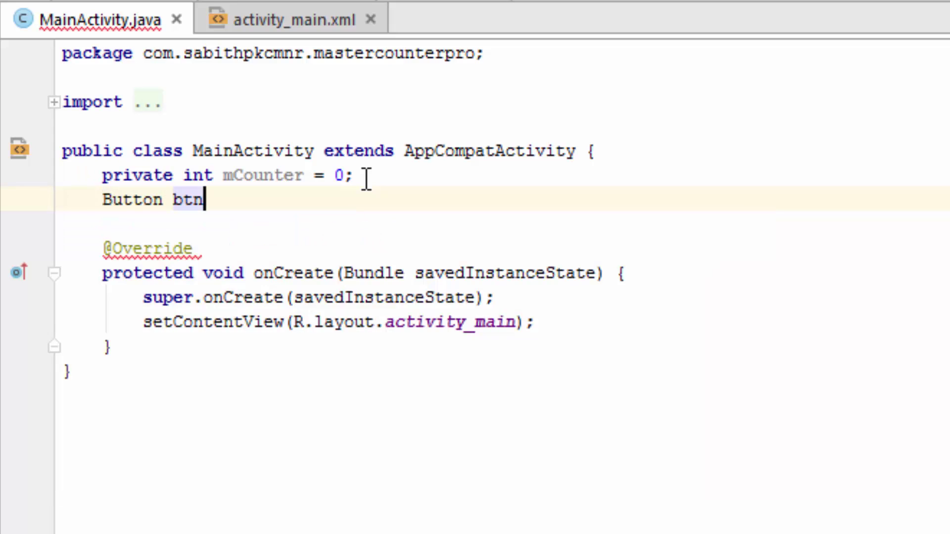
{"action": "type", "text": ";"}
{"action": "key", "text": "Return"}
{"action": "type", "text": "Te"}
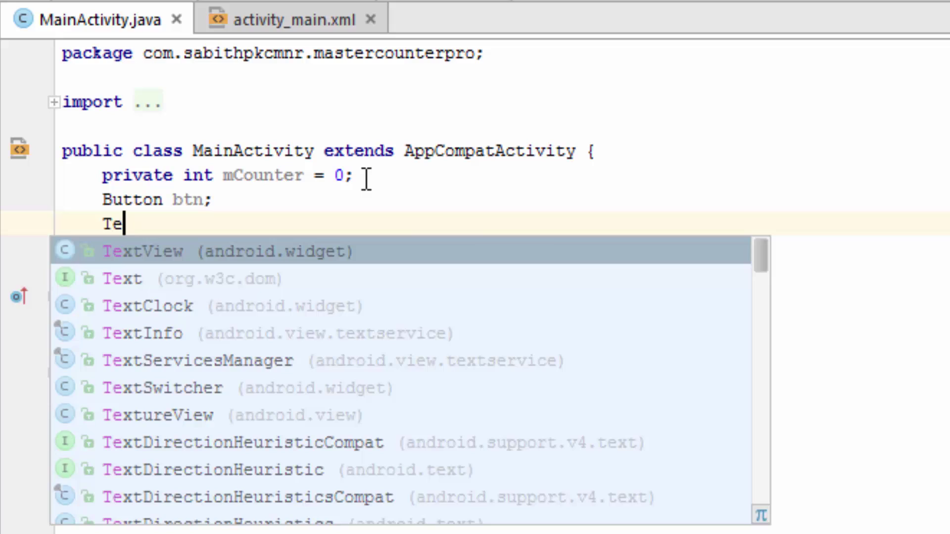
{"action": "key", "text": "Return"}
{"action": "type", "text": "tView t"}
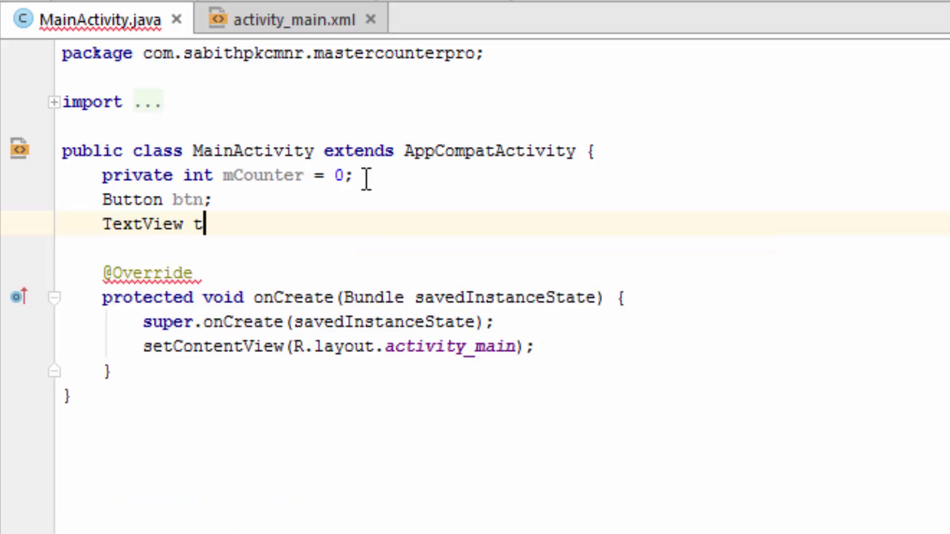
{"action": "type", "text": "xv"}
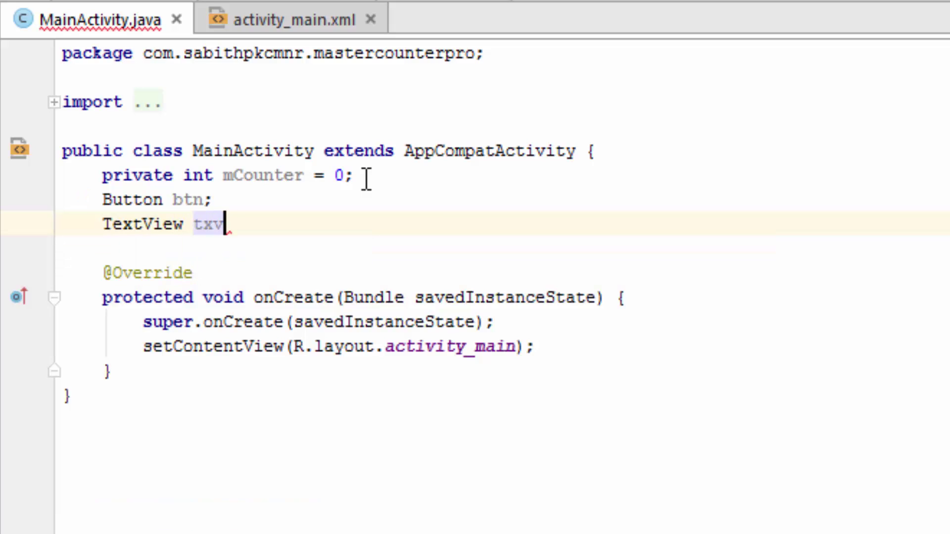
{"action": "type", "text": ";"}
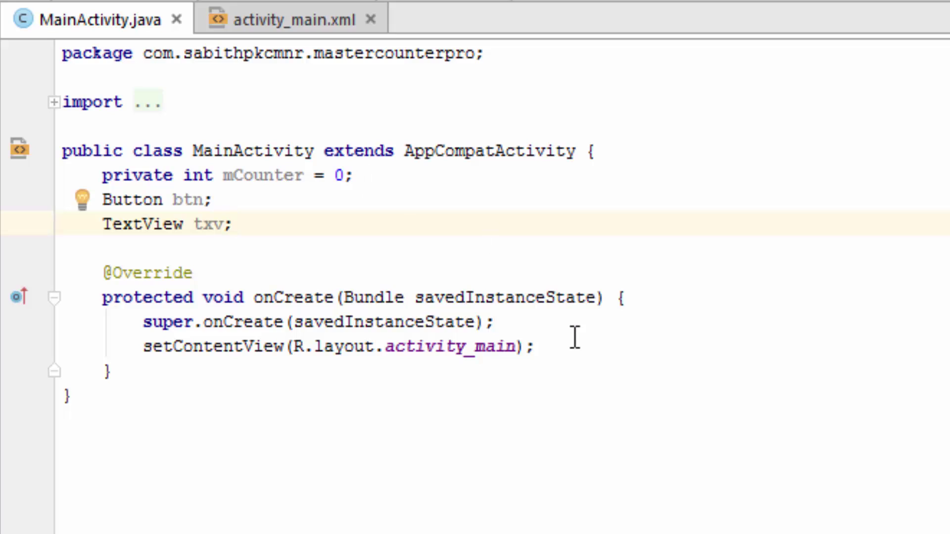
{"action": "left_click", "coordinate": [570, 340]}
{"action": "key", "text": "Return"}
- Bind the button with 'btn = (Button) findViewById(R.id.bt);'
{"action": "key", "text": "Return"}
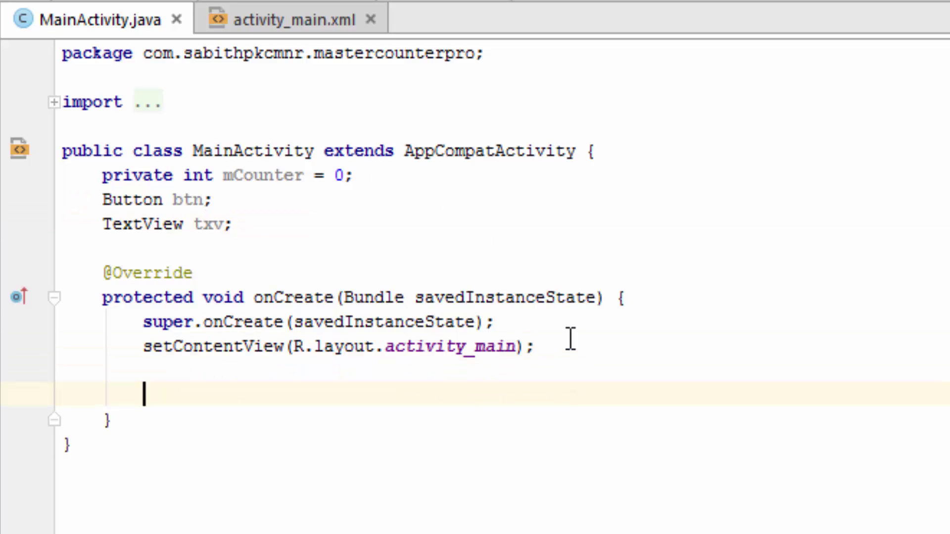
{"action": "key", "text": "Return"}
{"action": "key", "text": "Up"}
{"action": "type", "text": "B"}
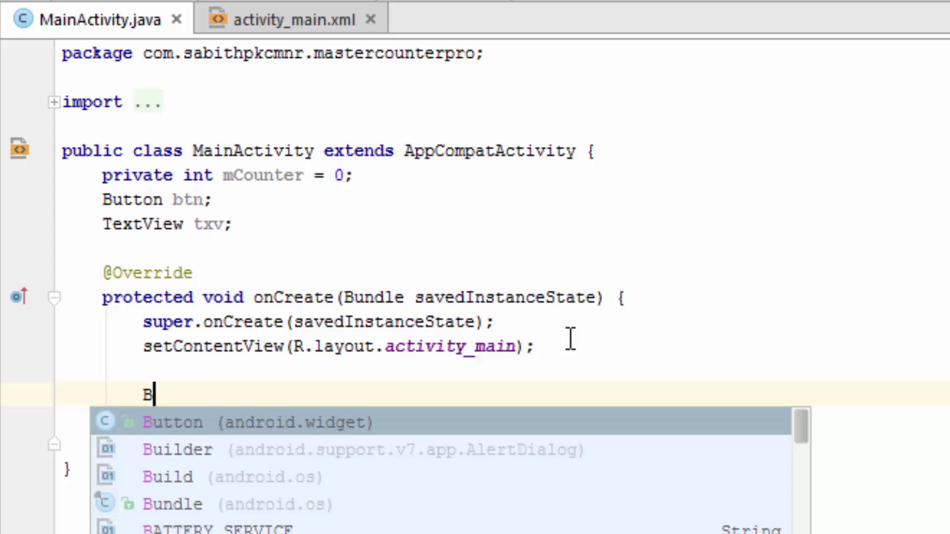
{"action": "key", "text": "BackSpace"}
{"action": "type", "text": "t"}
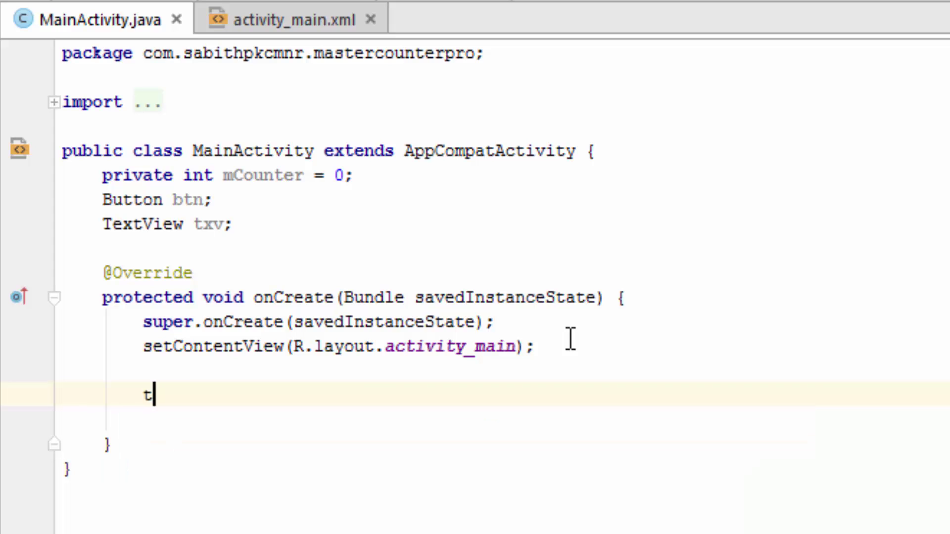
{"action": "key", "text": "BackSpace"}
{"action": "type", "text": "bt"}
{"action": "key", "text": "Return"}
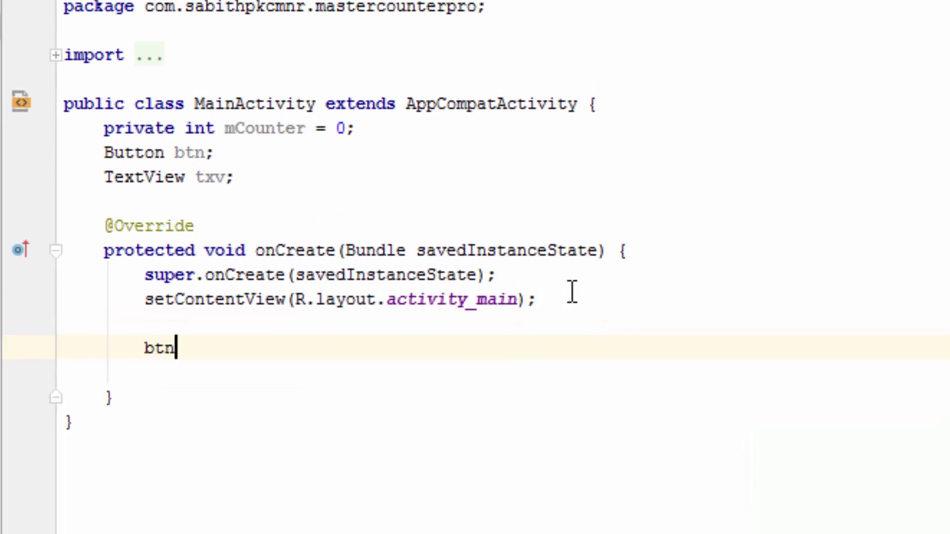
{"action": "type", "text": "= ("}
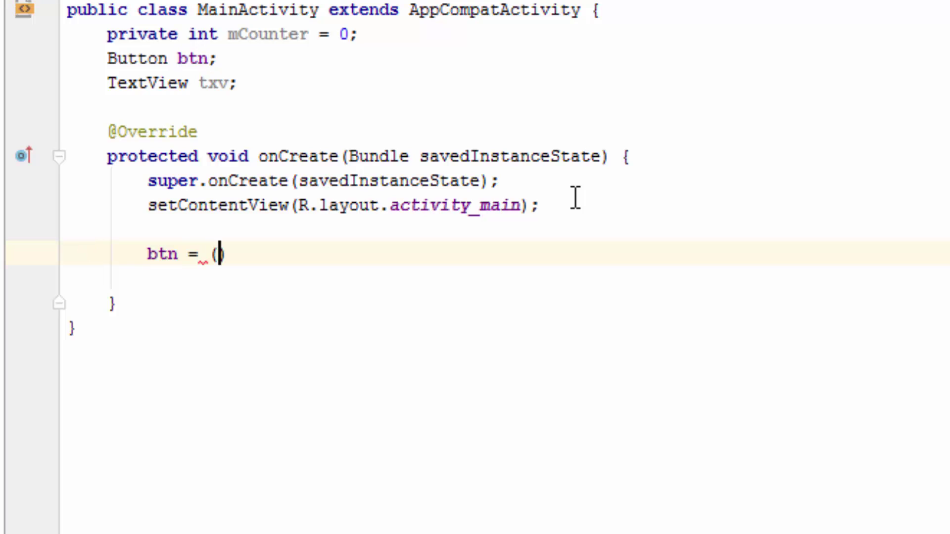
{"action": "type", "text": "B"}
{"action": "key", "text": "Return"}
{"action": "type", "text": ") f"}
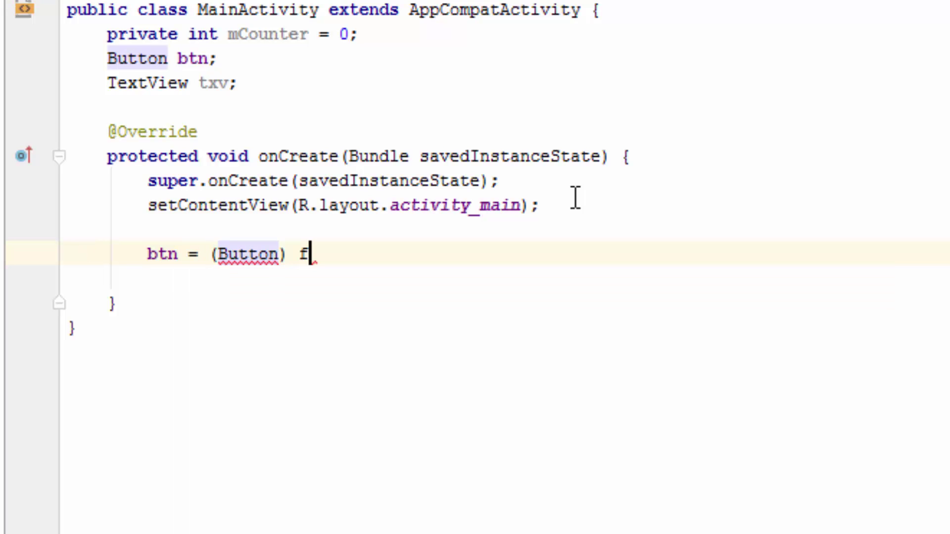
{"action": "key", "text": "Return"}
{"action": "type", "text": "R"}
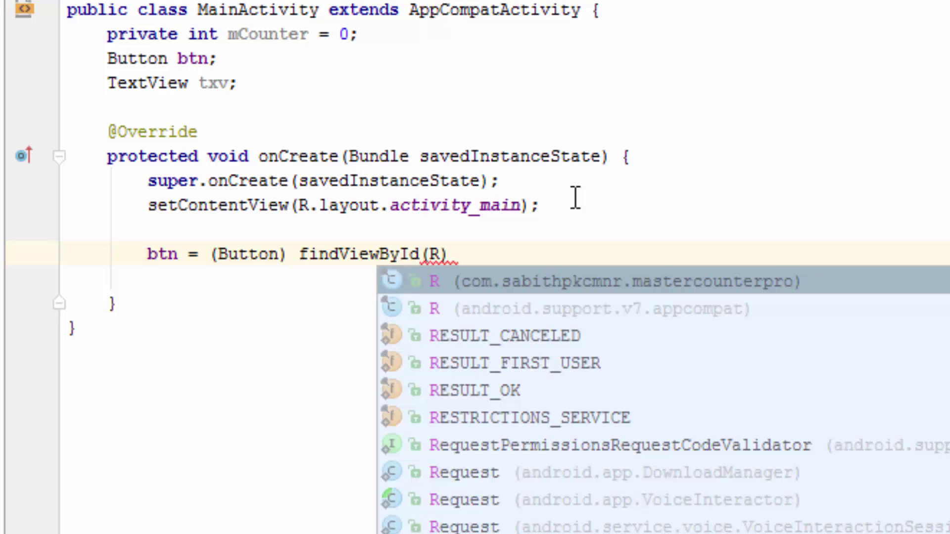
{"action": "type", "text": ".id."}
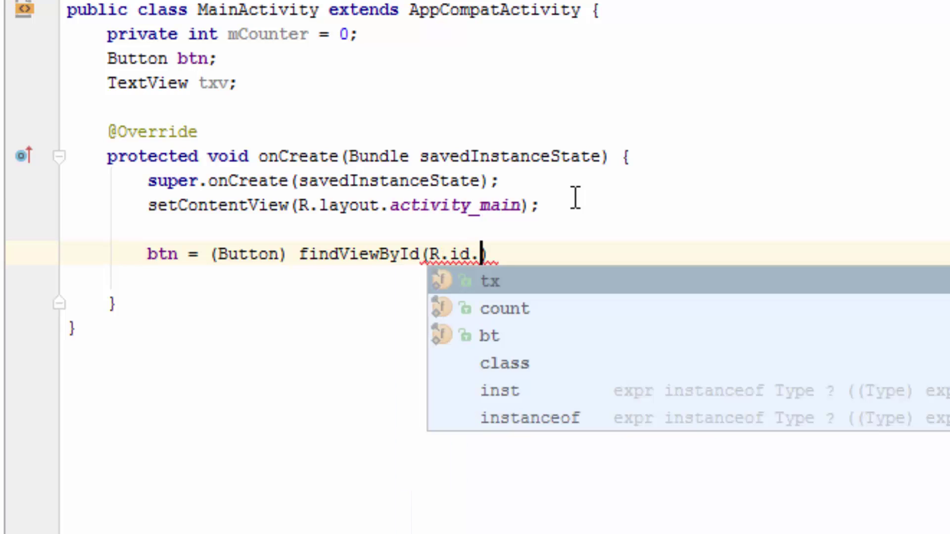
{"action": "key", "text": "Escape"}
{"action": "type", "text": "bt)"}
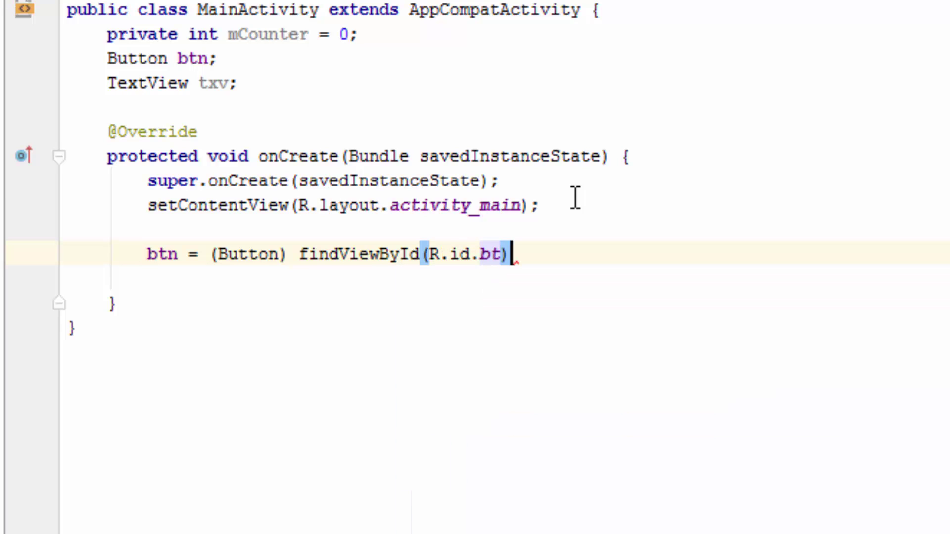
{"action": "type", "text": ";"}
- Bind the text view with 'txv = (TextView) findViewById(R.id.tx);'
{"action": "key", "text": "Return"}
{"action": "type", "text": "t"}
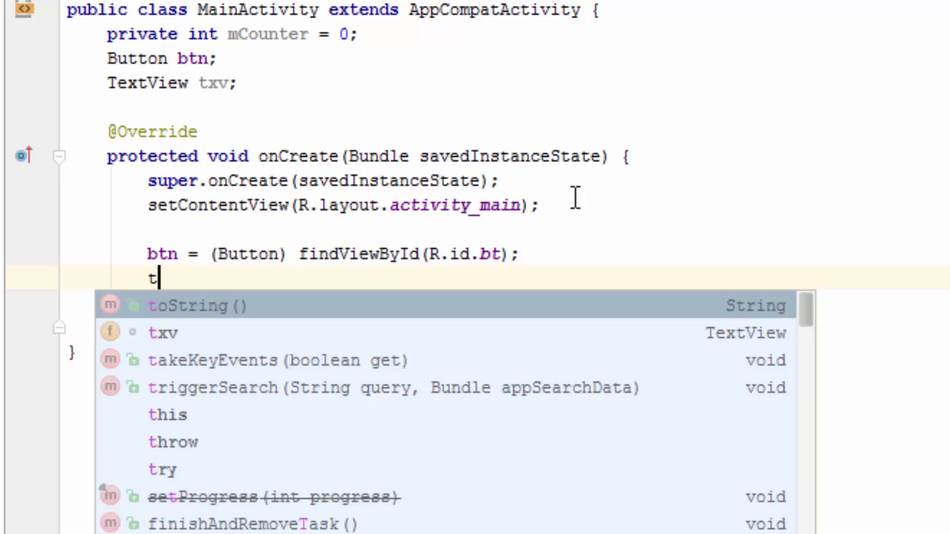
{"action": "type", "text": "xn"}
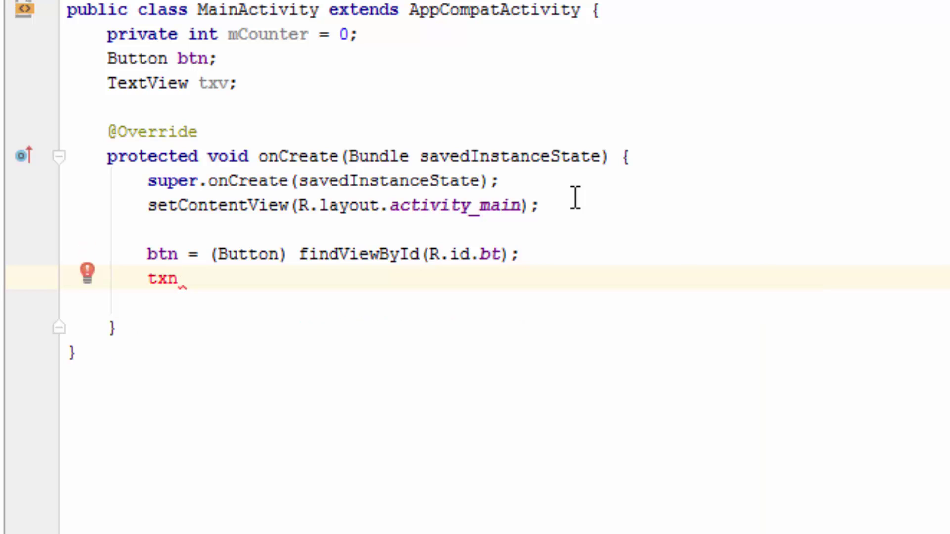
{"action": "key", "text": "BackSpace"}
{"action": "type", "text": "v "}
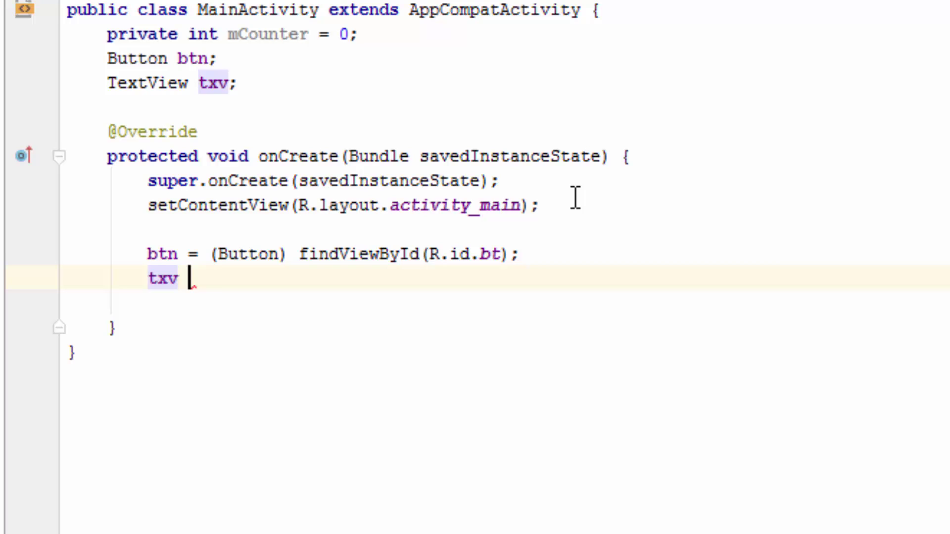
{"action": "type", "text": "= (Te"}
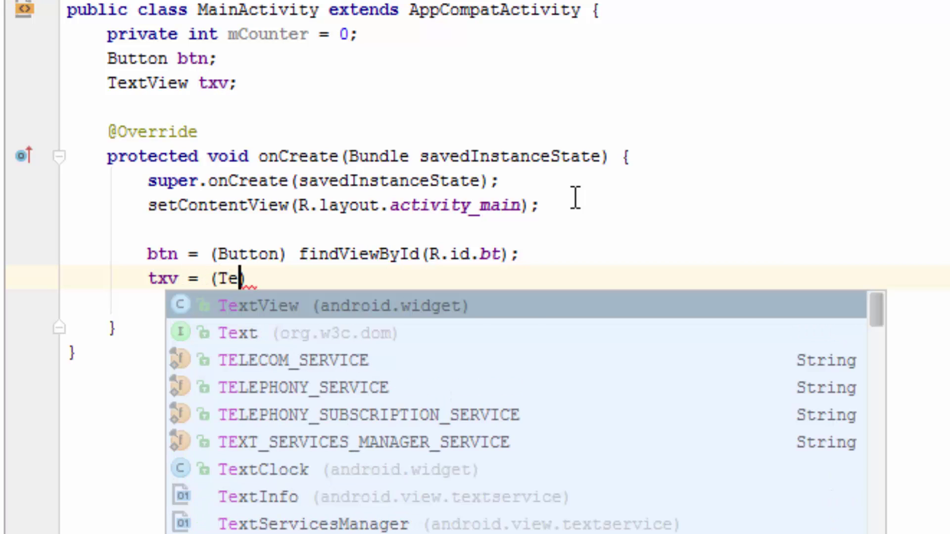
{"action": "key", "text": "Return"}
{"action": "type", "text": ") f"}
{"action": "key", "text": "Return"}
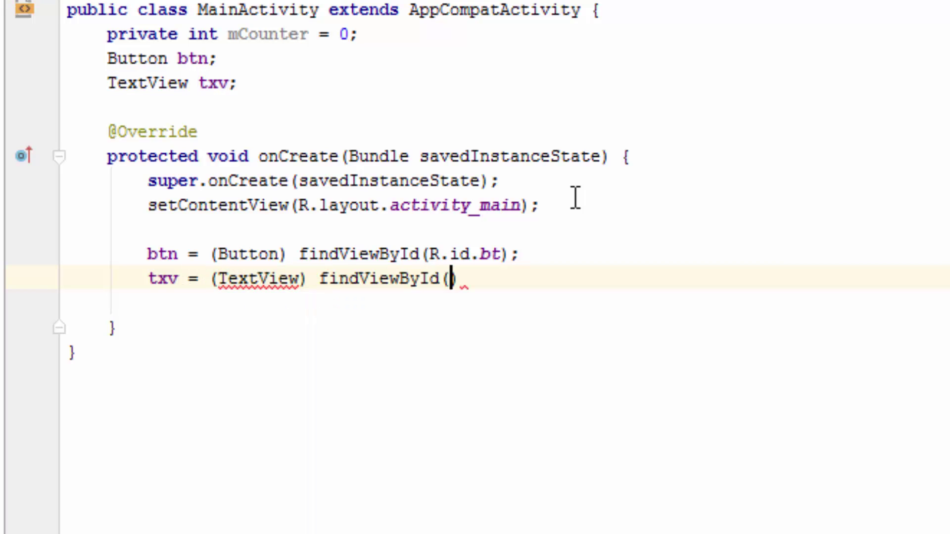
{"action": "type", "text": "R.i"}
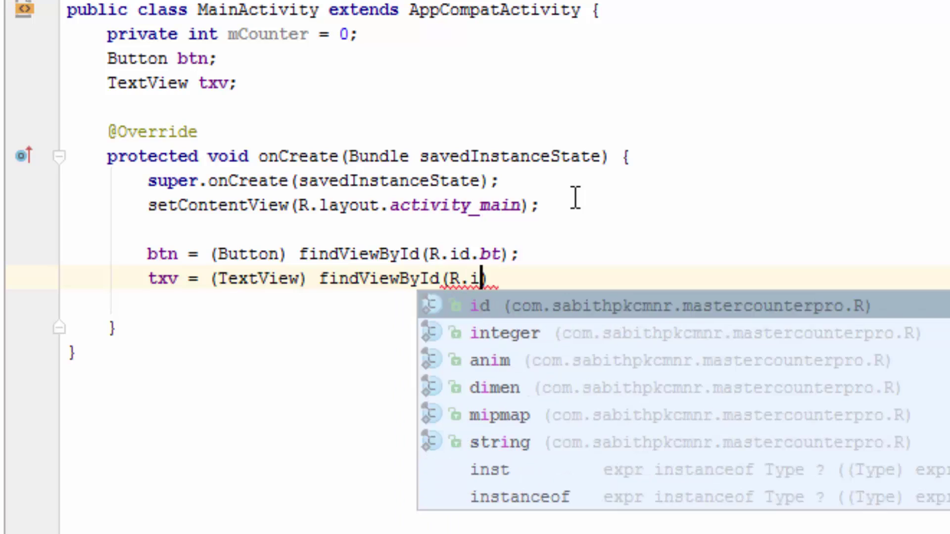
{"action": "type", "text": "d."}
{"action": "key", "text": "Down"}
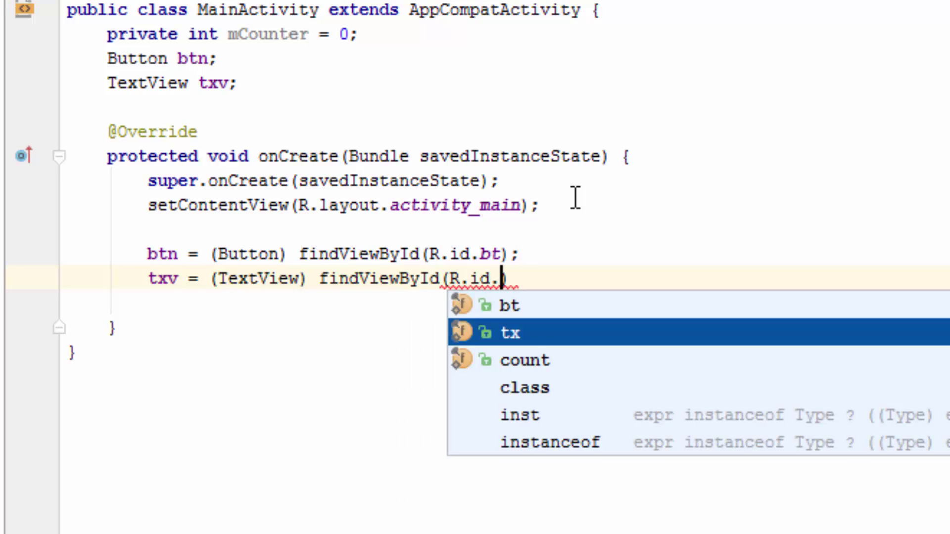
{"action": "key", "text": "Return"}
{"action": "type", "text": ");"}
{"action": "key", "text": "Return"}
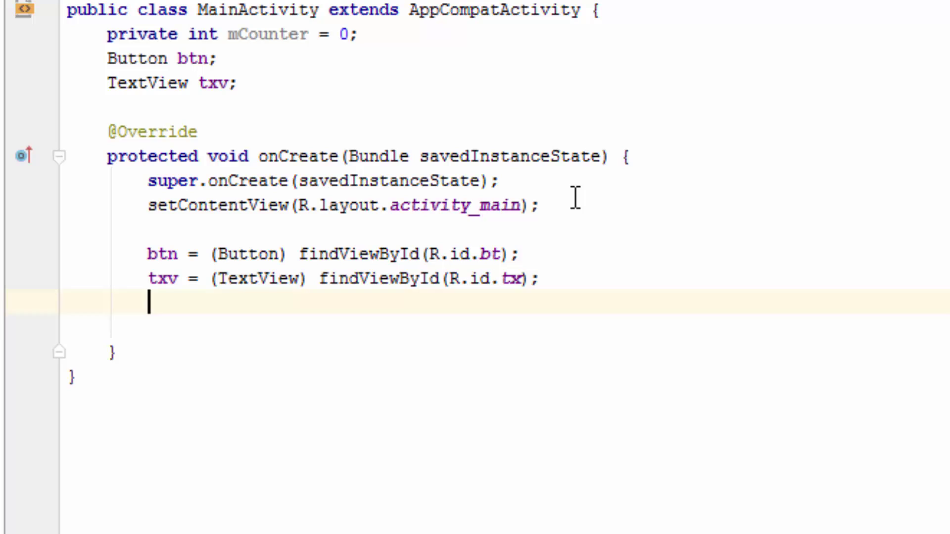
{"action": "key", "text": "Return"}
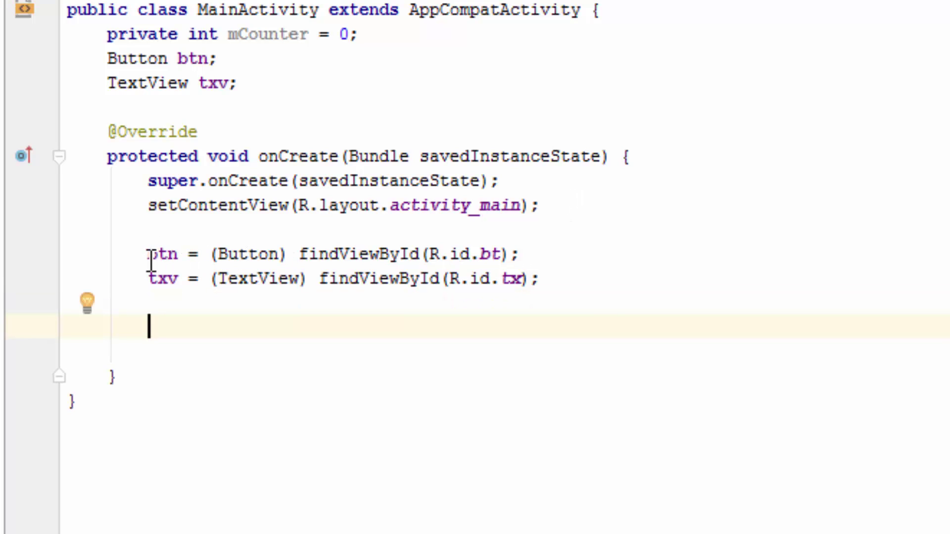
{"action": "left_click_drag", "start_coordinate": [147, 259], "coordinate": [179, 260]}
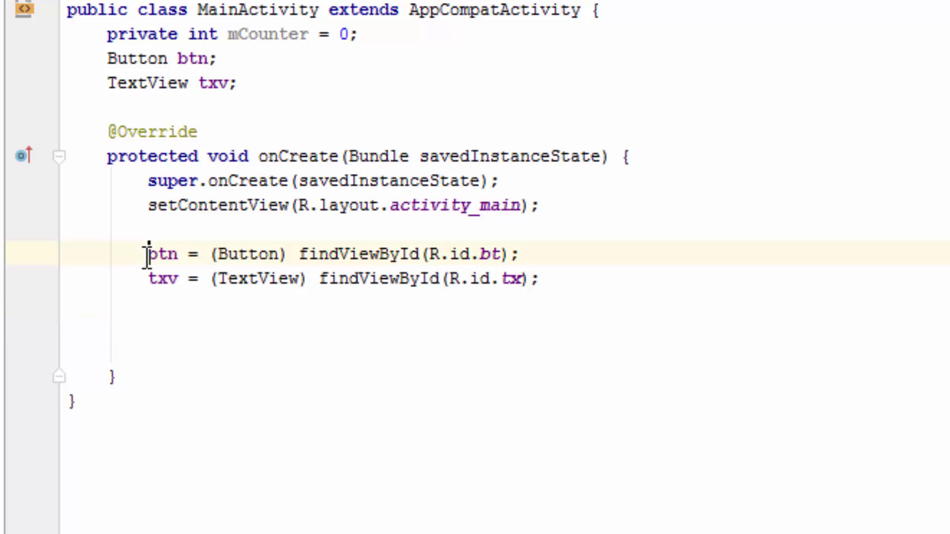
{"action": "left_click", "coordinate": [179, 259]}
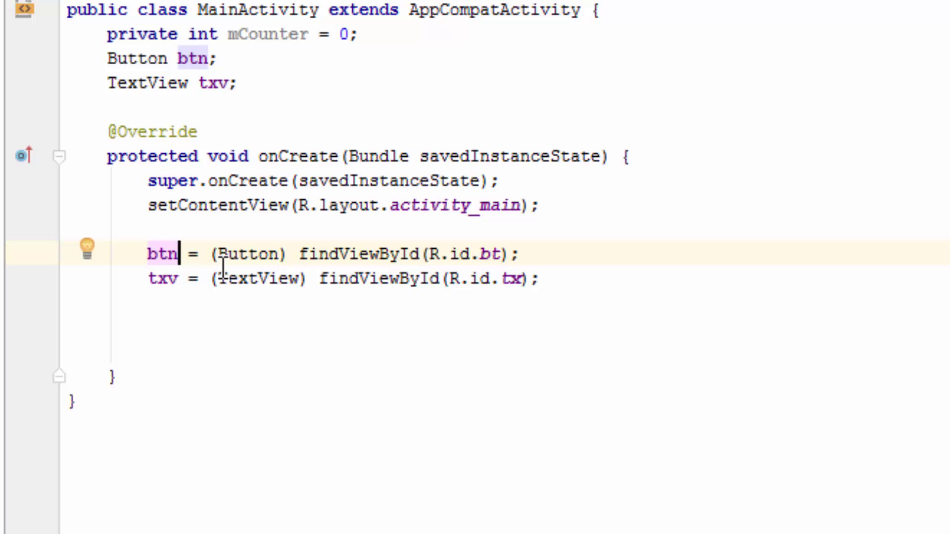
{"action": "left_click", "coordinate": [292, 328]}
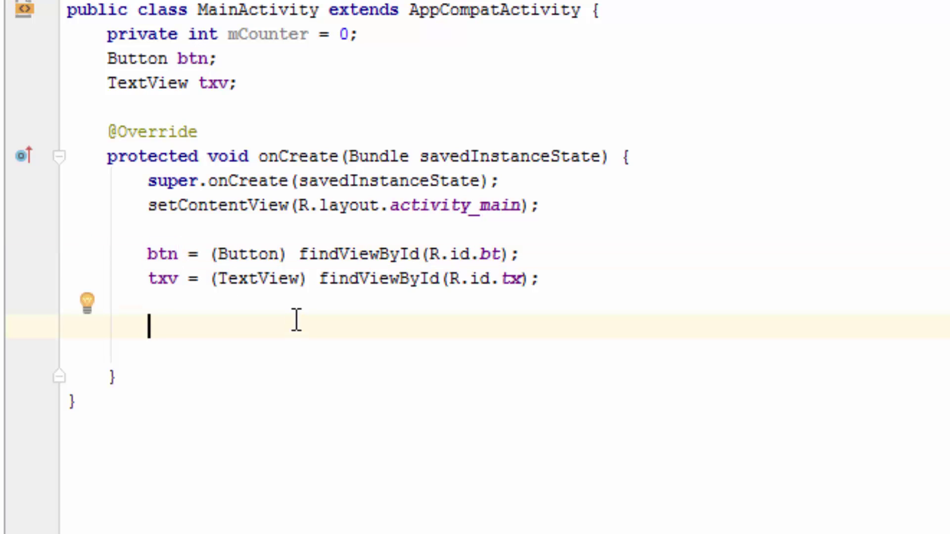
{"action": "type", "text": "btn."}
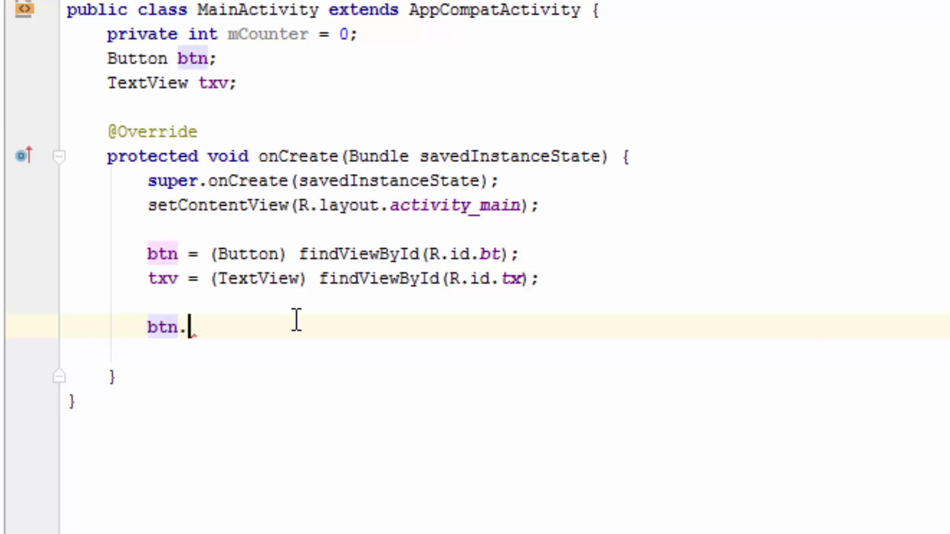
{"action": "type", "text": "se"}
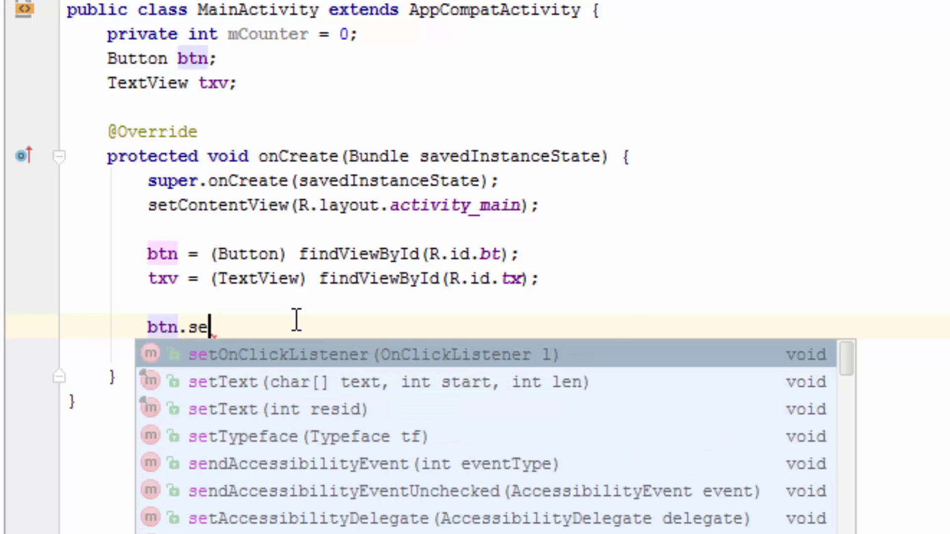
- Add a View.OnClickListener to btn whose onClick runs 'mCounter++;'
{"action": "key", "text": "Return"}
{"action": "type", "text": "ner(ne"}
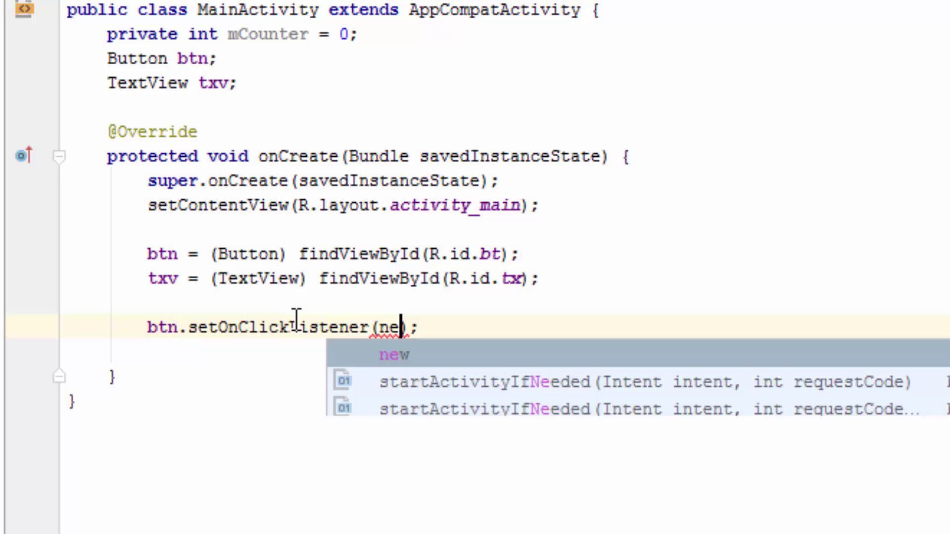
{"action": "type", "text": "w O"}
{"action": "key", "text": "Return"}
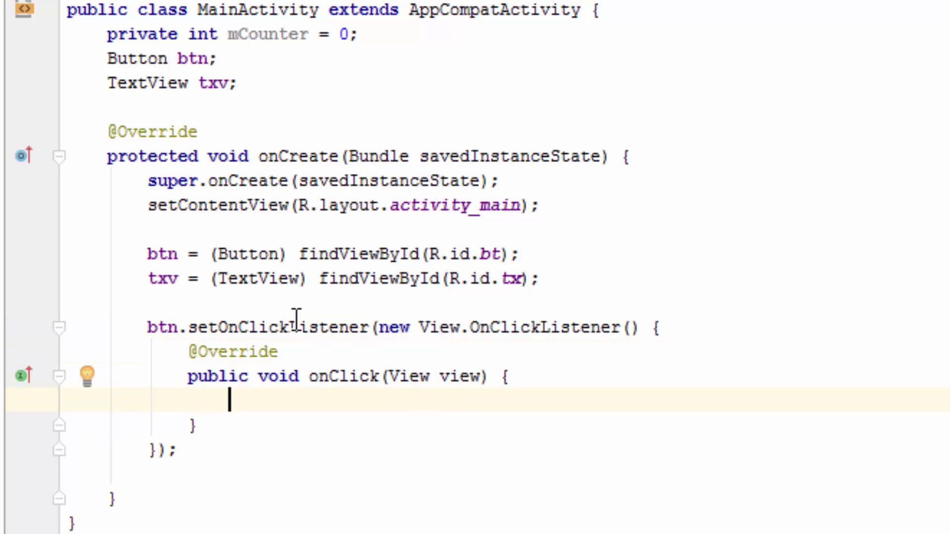
{"action": "type", "text": "m"}
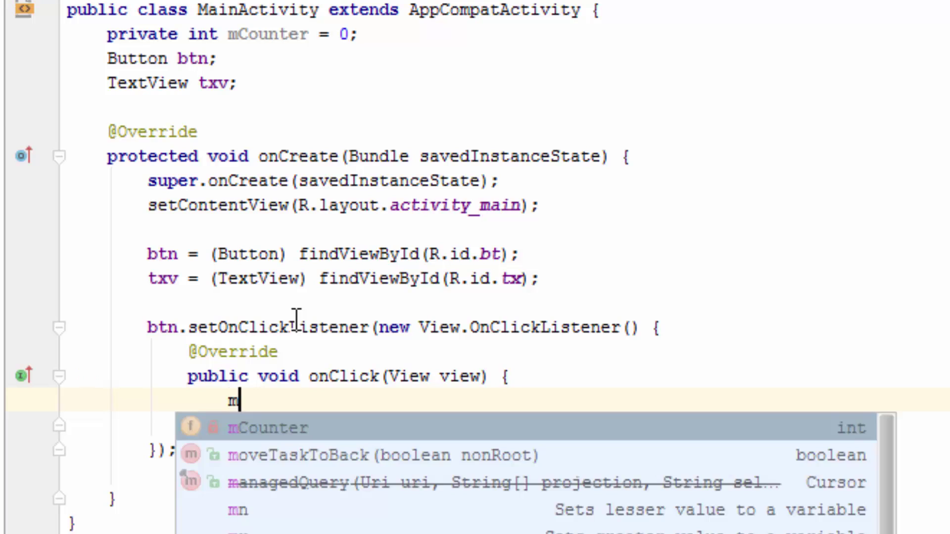
{"action": "key", "text": "Return"}
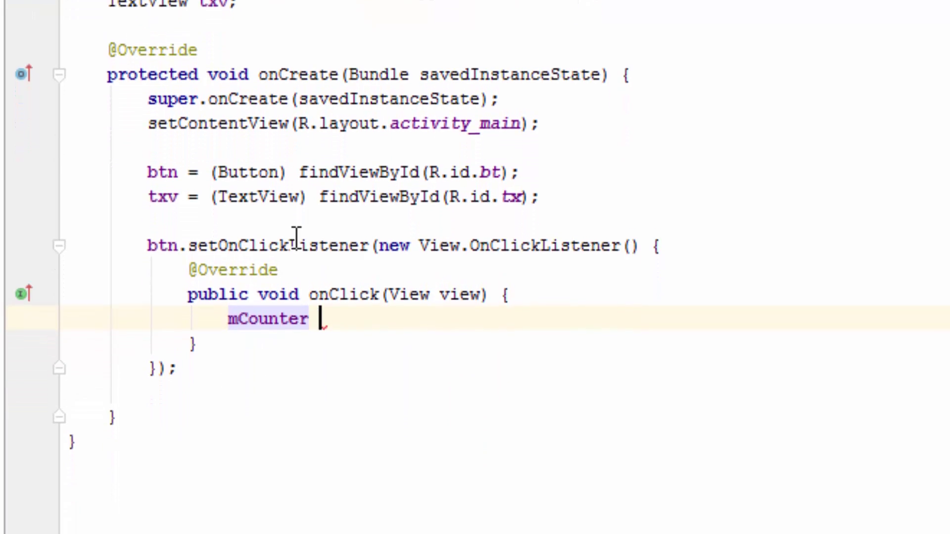
{"action": "type", "text": "++"}
{"action": "key", "text": "BackSpace"}
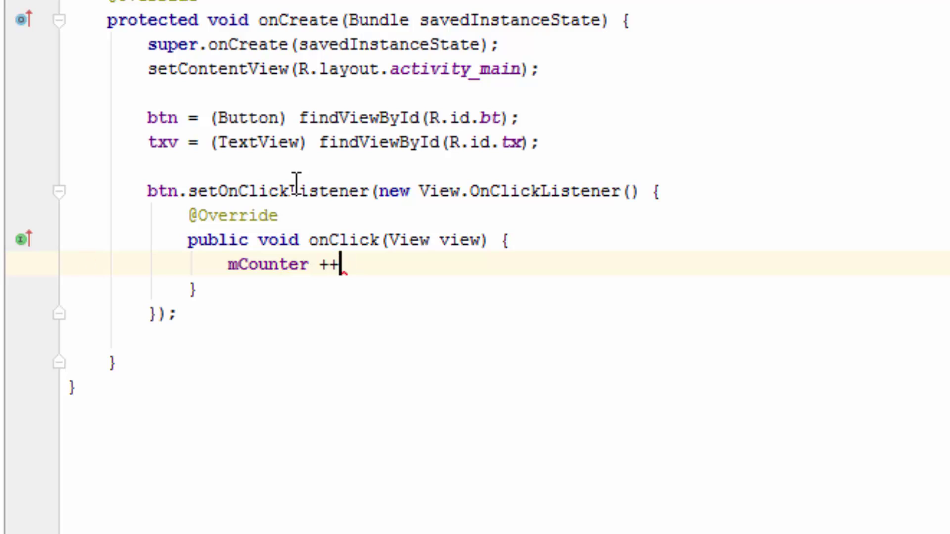
{"action": "type", "text": ";"}
{"action": "key", "text": "Return"}
{"action": "type", "text": "t"}
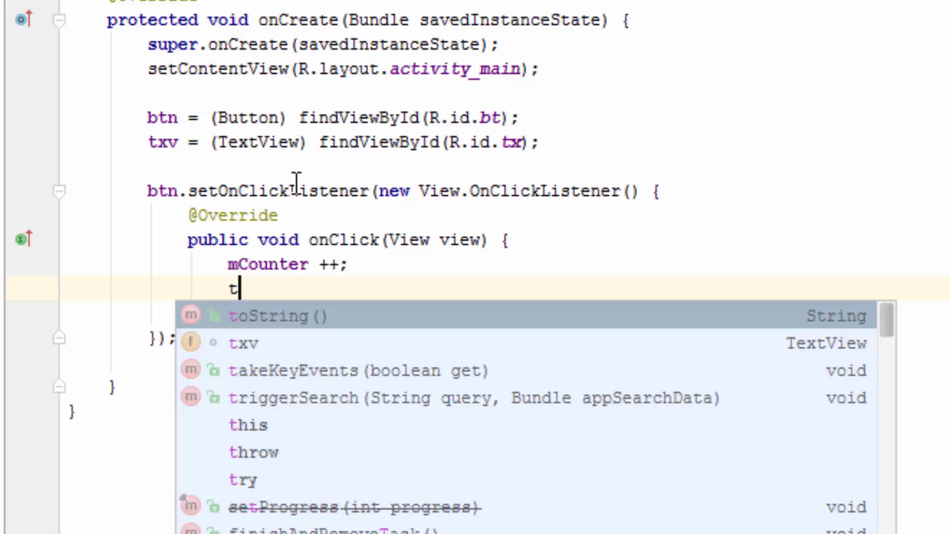
- Display the count with 'txv.setText(Integer.toString(mCounter));'
{"action": "key", "text": "Down"}
{"action": "key", "text": "Return"}
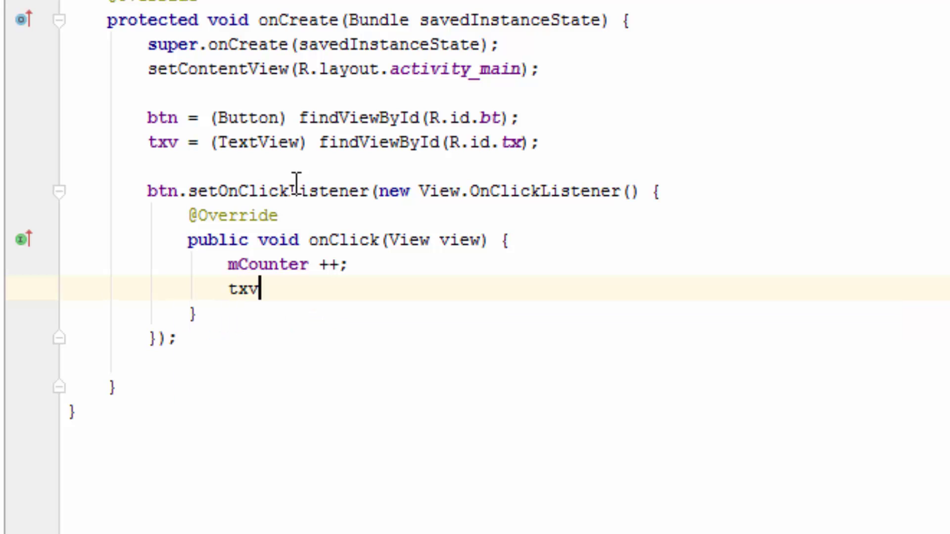
{"action": "type", "text": "."}
{"action": "key", "text": "Return"}
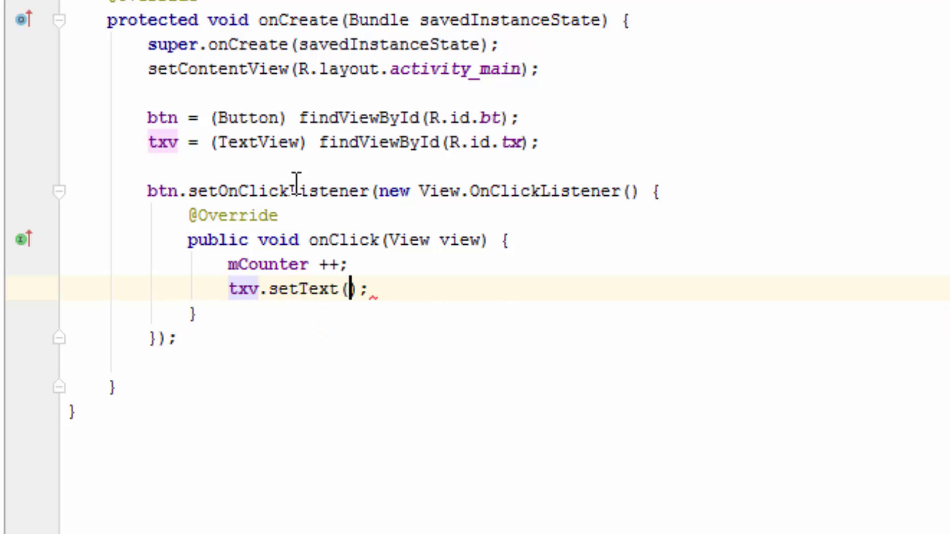
{"action": "type", "text": "Inter"}
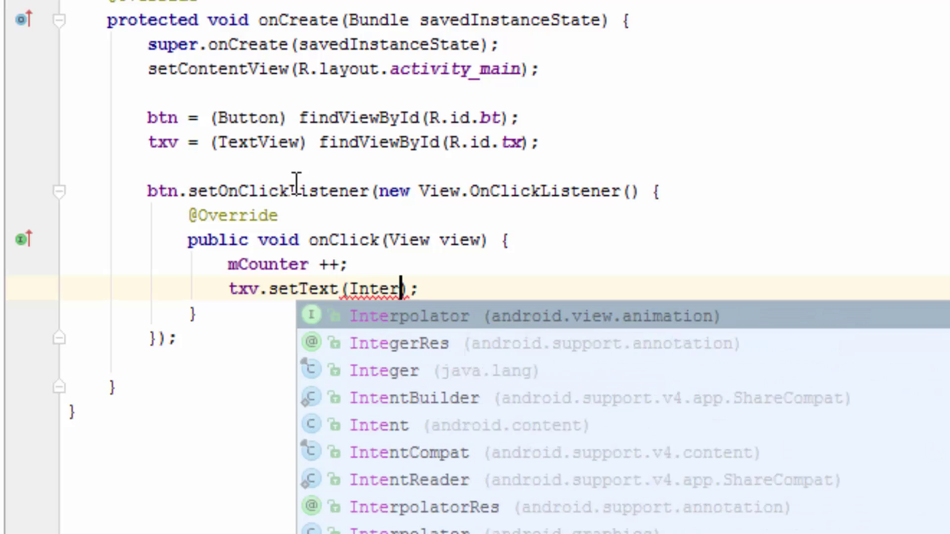
{"action": "type", "text": "ger"}
{"action": "key", "text": "BackSpace"}
{"action": "key", "text": "BackSpace"}
{"action": "key", "text": "BackSpace"}
{"action": "key", "text": "BackSpace"}
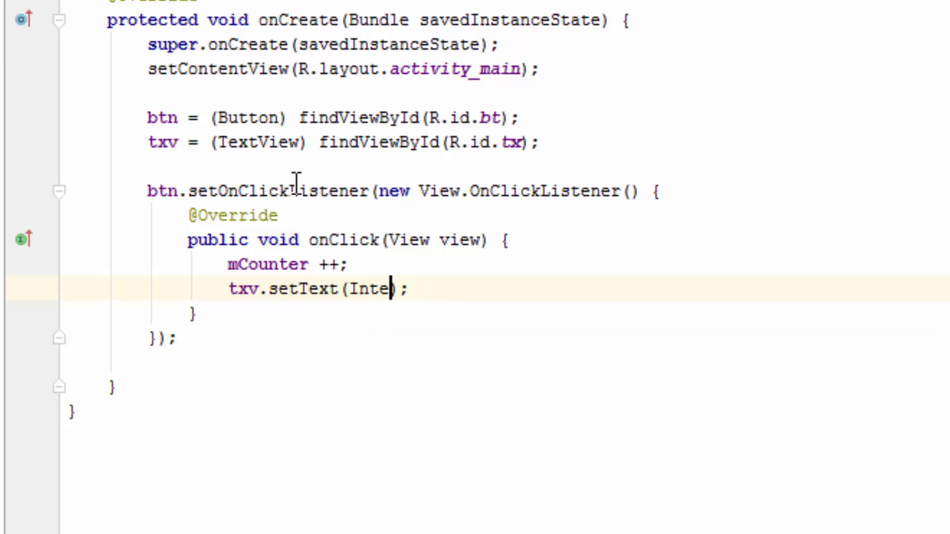
{"action": "type", "text": "ger"}
{"action": "key", "text": "Escape"}
{"action": "type", "text": ".t"}
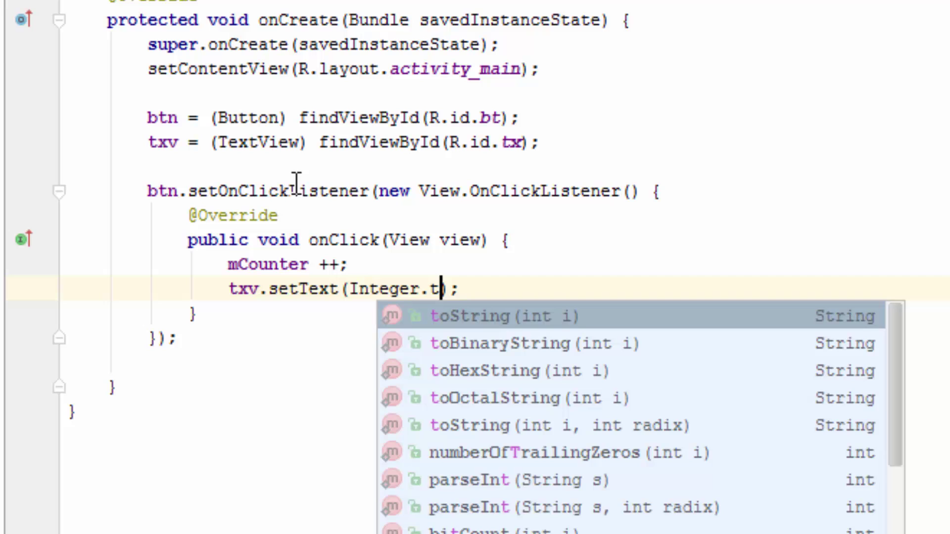
{"action": "type", "text": "o"}
{"action": "key", "text": "Return"}
{"action": "type", "text": "m"}
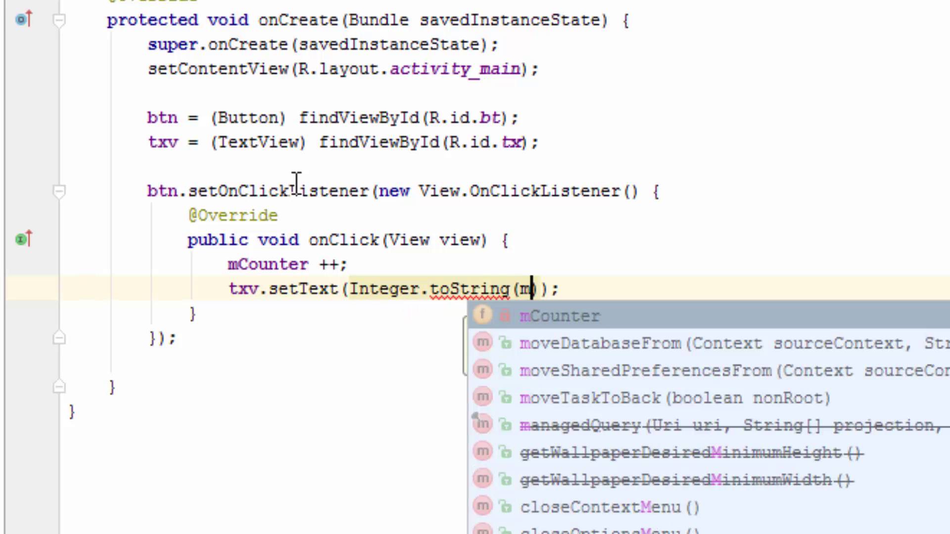
{"action": "key", "text": "Return"}
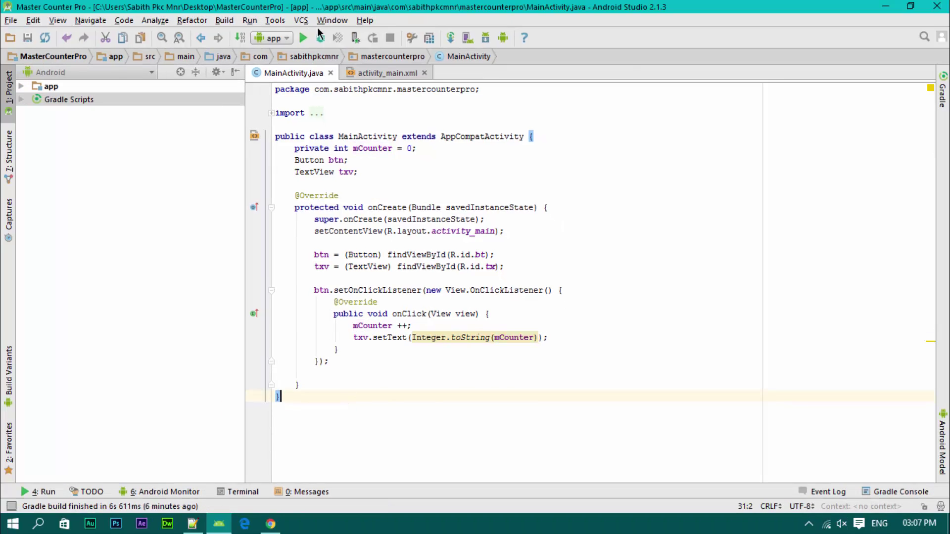
{"action": "left_click", "coordinate": [363, 74]}
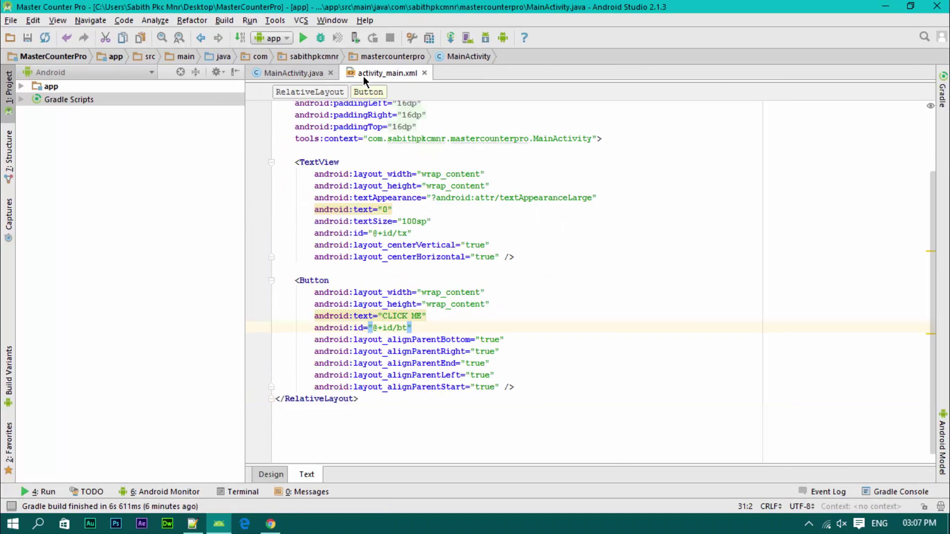
{"action": "left_click", "coordinate": [776, 312]}
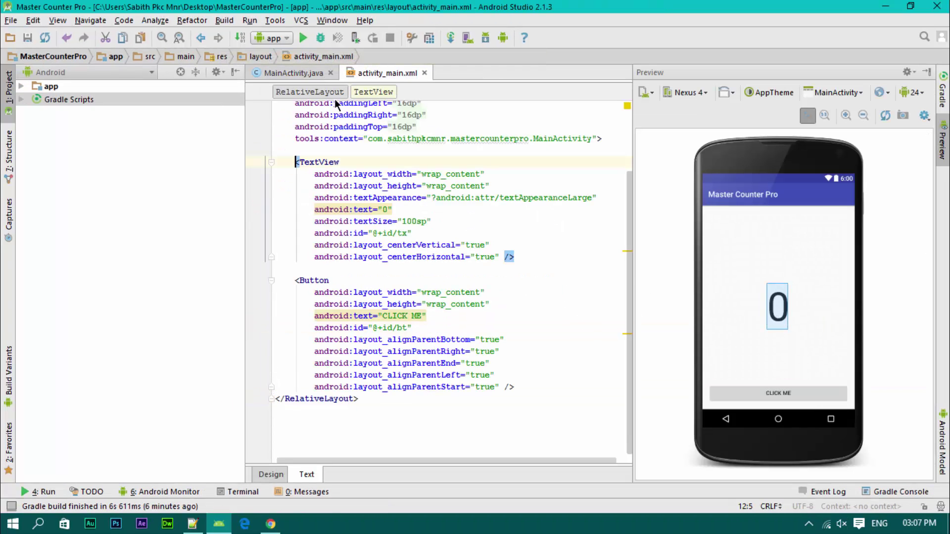
{"action": "left_click", "coordinate": [447, 128]}
{"action": "key", "text": "Return"}
{"action": "type", "text": "a"}
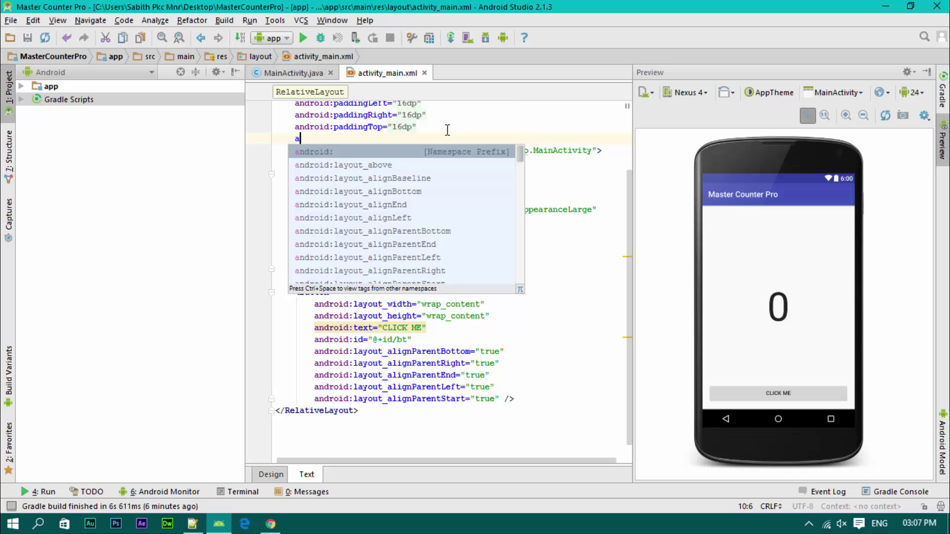
{"action": "type", "text": "back"}
{"action": "key", "text": "Return"}
{"action": "type", "text": "@c"}
{"action": "key", "text": "Return"}
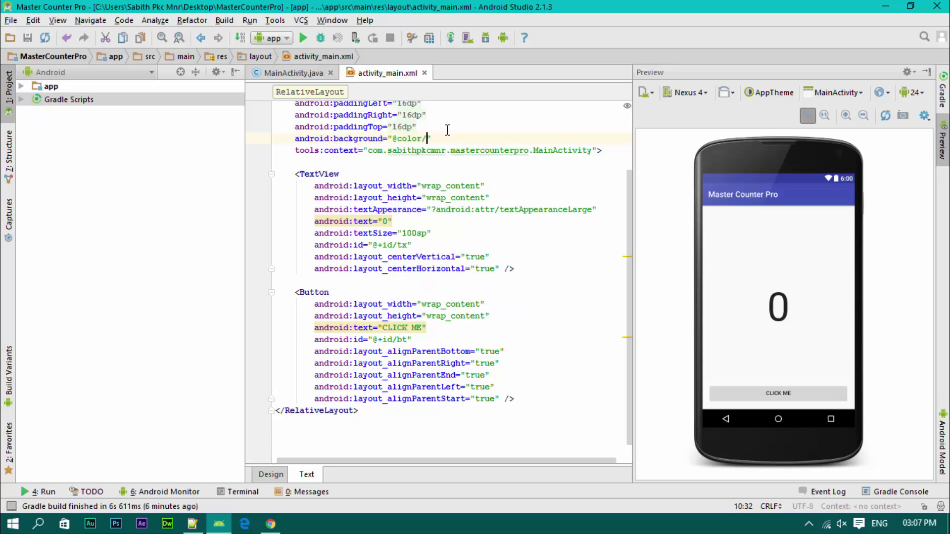
{"action": "key", "text": "Return"}
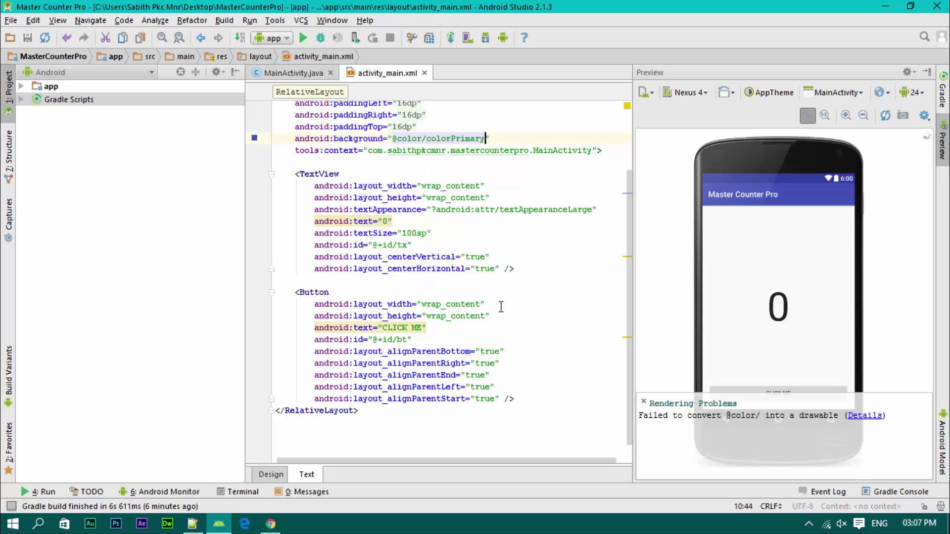
{"action": "left_click", "coordinate": [499, 333]}
{"action": "left_click", "coordinate": [468, 234]}
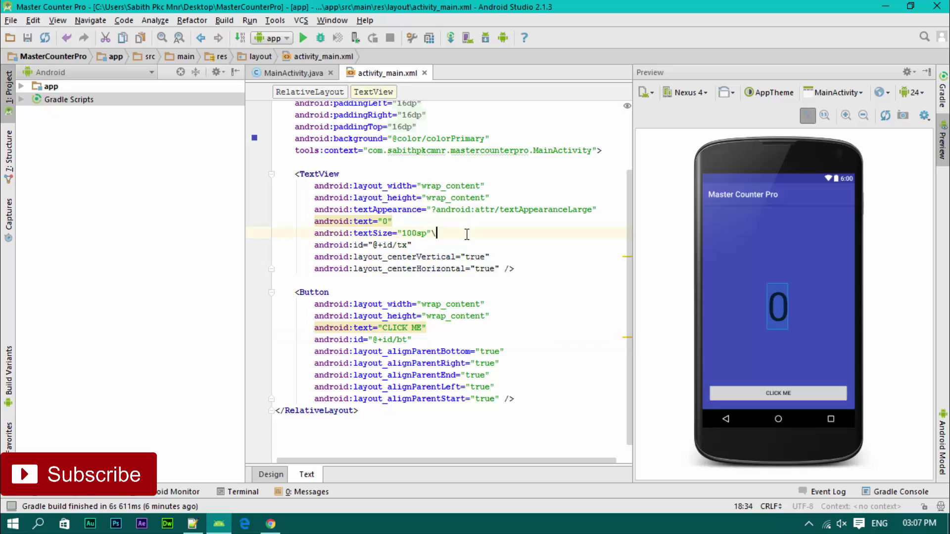
{"action": "key", "text": "Return"}
{"action": "type", "text": "a"}
{"action": "key", "text": "Return"}
{"action": "type", "text": "c"}
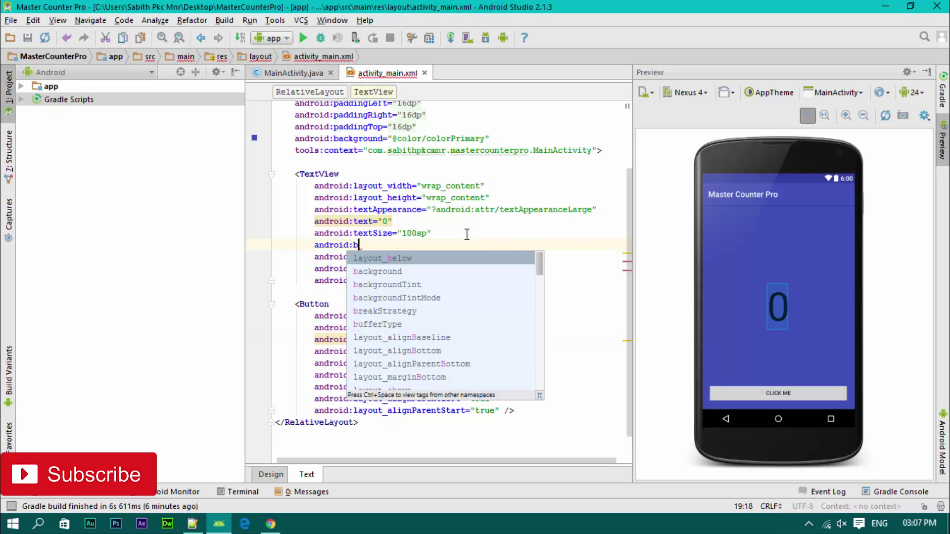
{"action": "type", "text": "ol"}
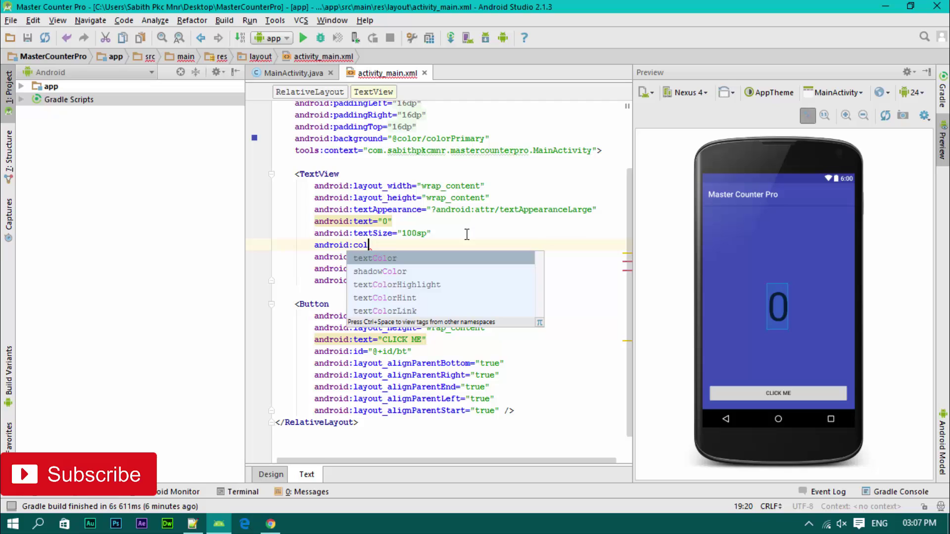
{"action": "key", "text": "Return"}
{"action": "key", "text": "Return"}
{"action": "type", "text": "color/"}
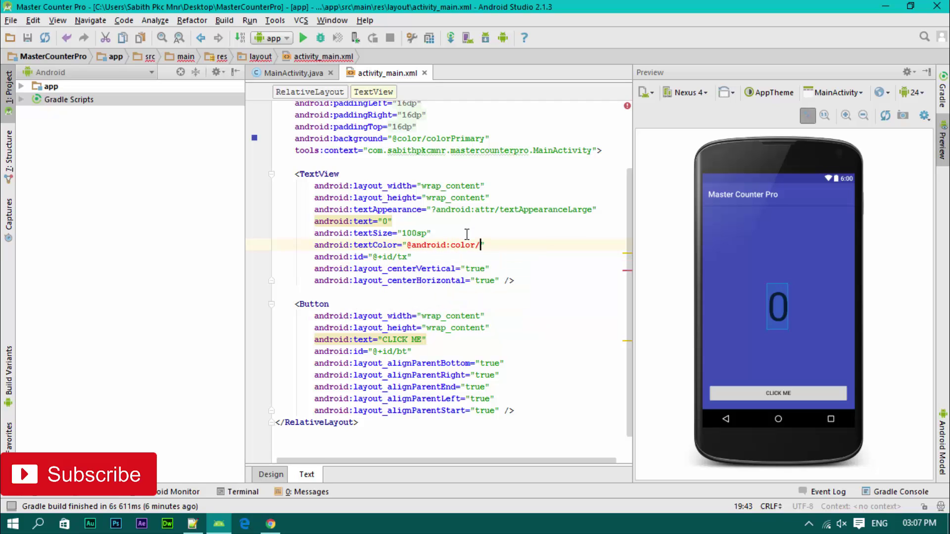
{"action": "type", "text": "white"}
{"action": "key", "text": "End"}
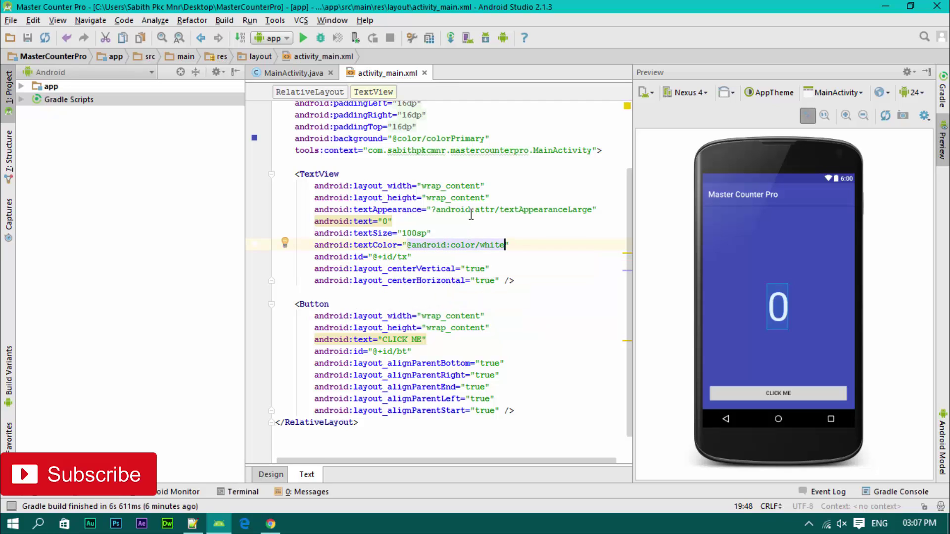
- Copy the white textColor line into the Button element
{"action": "left_click_drag", "start_coordinate": [521, 240], "coordinate": [515, 234]}
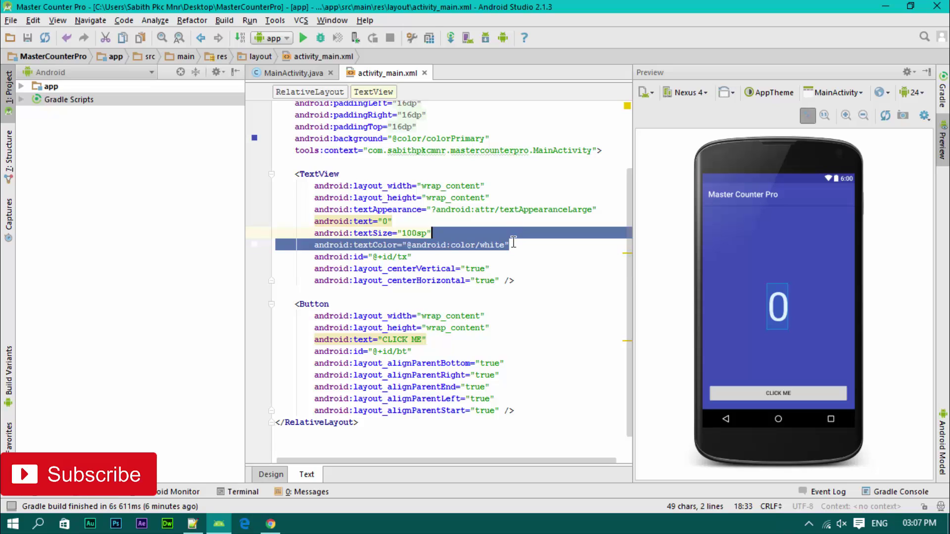
{"action": "key", "text": "ctrl+c"}
{"action": "left_click", "coordinate": [448, 354]}
{"action": "key", "text": "ctrl+v"}
{"action": "left_click", "coordinate": [448, 353]}
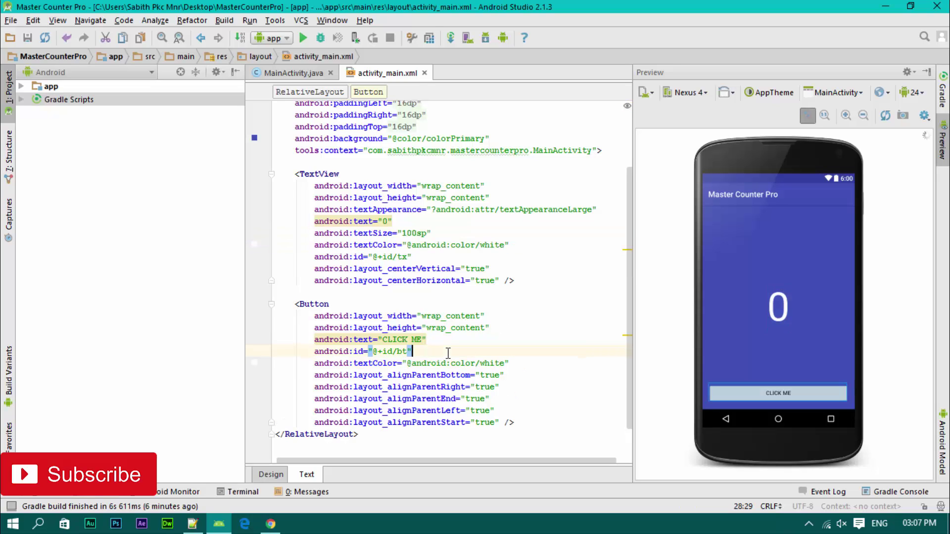
- Add an android:background attribute to the Button
{"action": "key", "text": "Return"}
{"action": "type", "text": "android:back"}
{"action": "key", "text": "Return"}
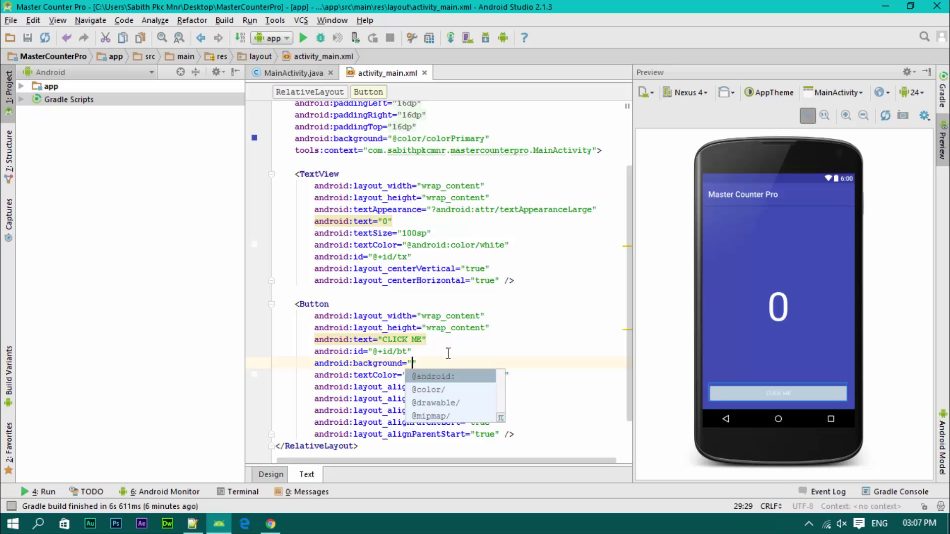
{"action": "key", "text": "Down"}
{"action": "key", "text": "Escape"}
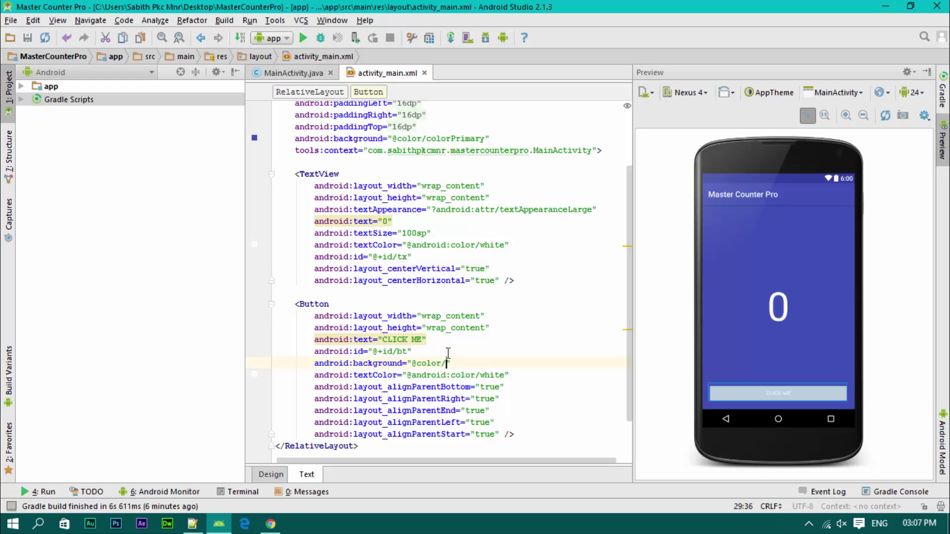
{"action": "type", "text": "#"}
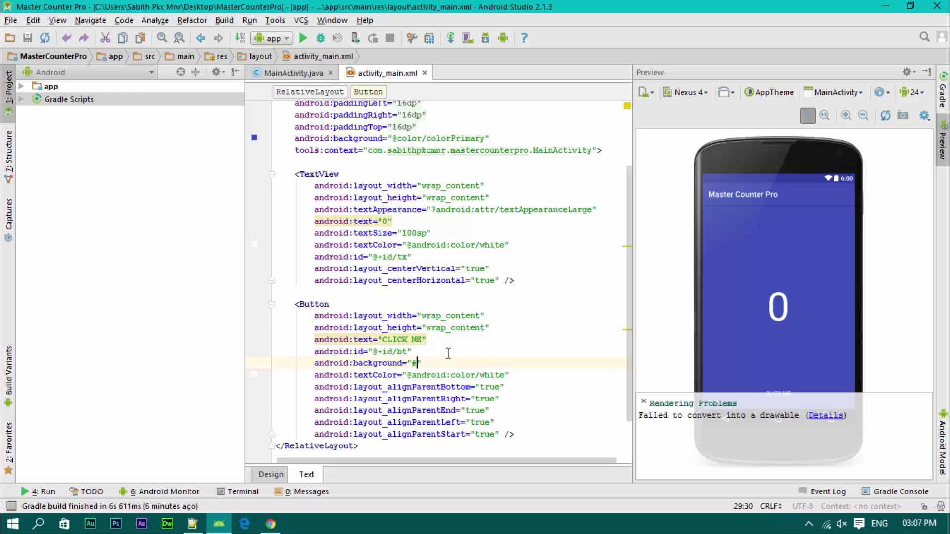
{"action": "type", "text": "FFFF"}
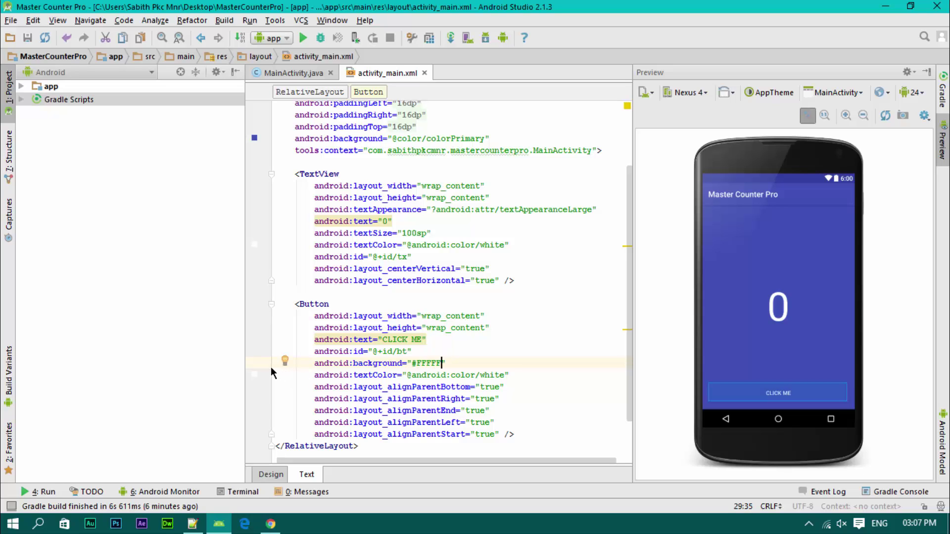
{"action": "type", "text": "F"}
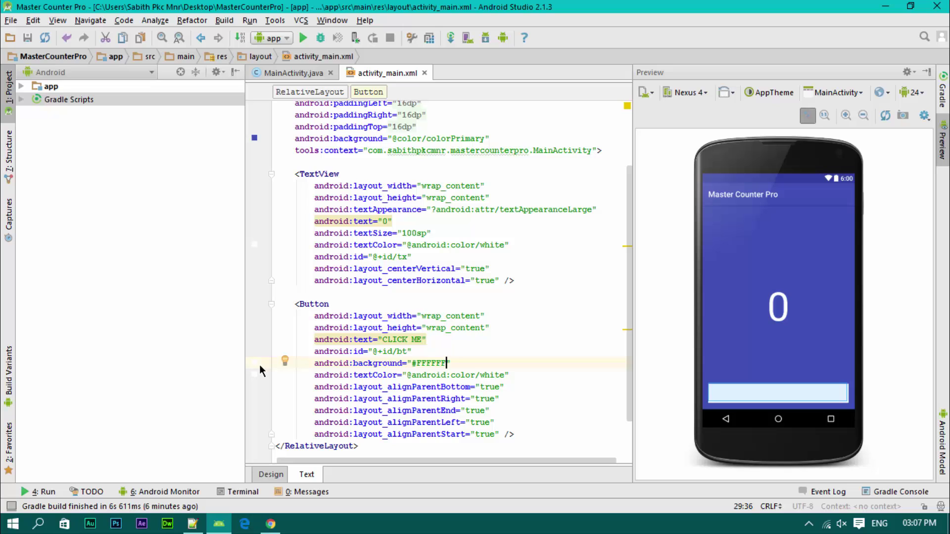
{"action": "left_click", "coordinate": [258, 374]}
- Set the button background to grey #595959 in the Choose Color dialog
{"action": "left_click", "coordinate": [257, 365]}
{"action": "left_click", "coordinate": [478, 260]}
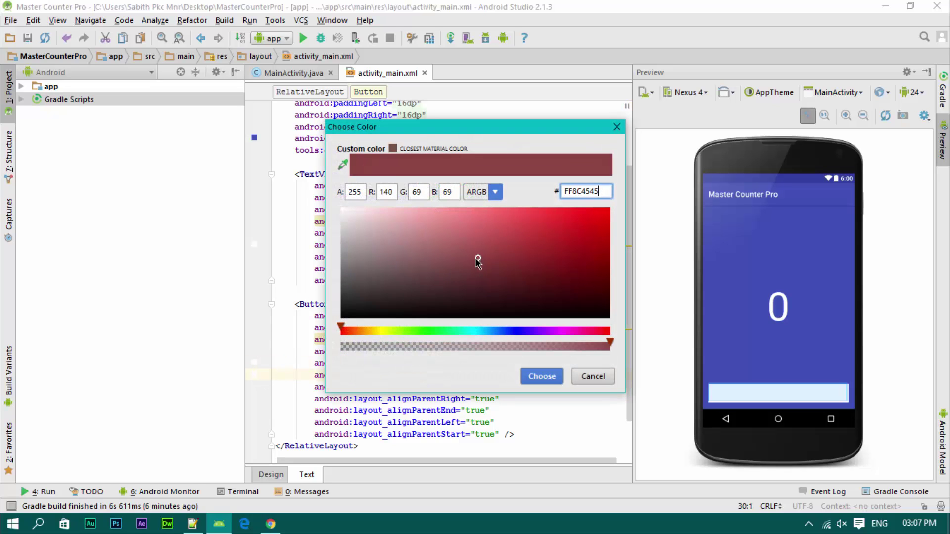
{"action": "mouse_move", "coordinate": [478, 259]}
{"action": "left_mouse_down"}
{"action": "mouse_move", "coordinate": [371, 286]}
{"action": "mouse_move", "coordinate": [341, 281]}
{"action": "left_mouse_up"}
{"action": "left_click", "coordinate": [540, 376]}
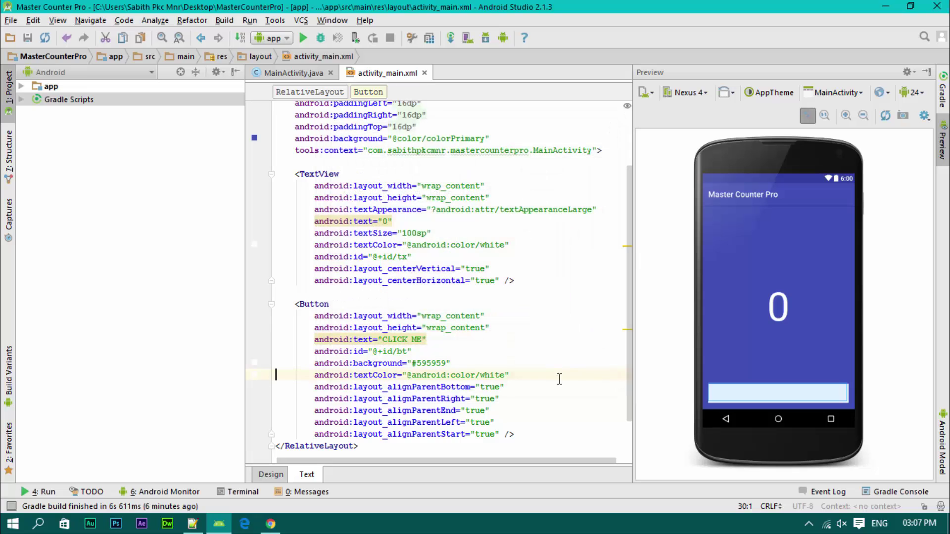
{"action": "left_click", "coordinate": [590, 406]}
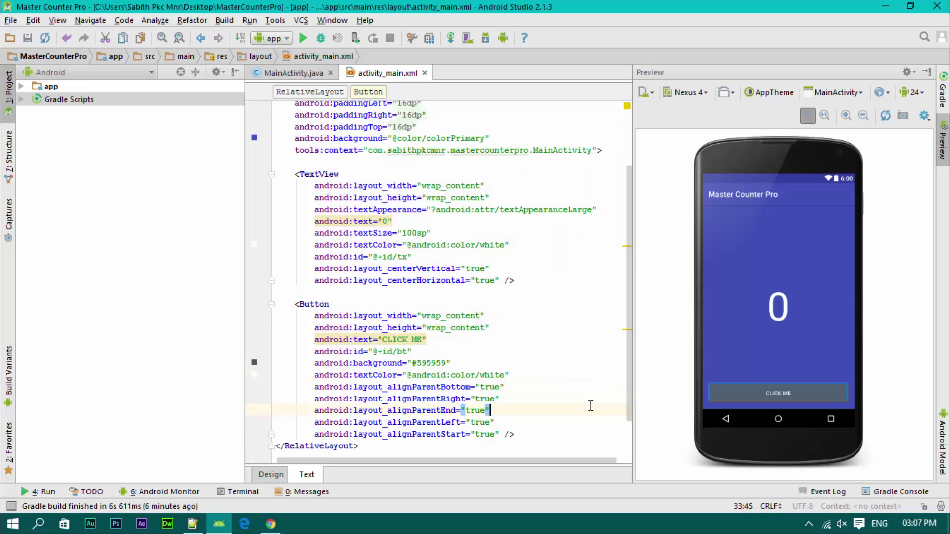
{"action": "left_click", "coordinate": [486, 348]}
- Add android:textSize="30sp" to the CLICK ME button
{"action": "key", "text": "Return"}
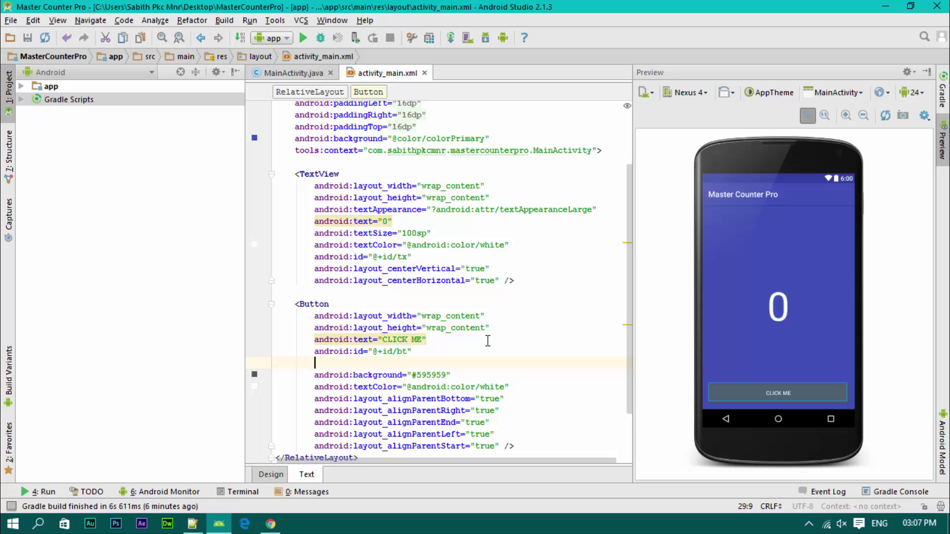
{"action": "type", "text": "android:s"}
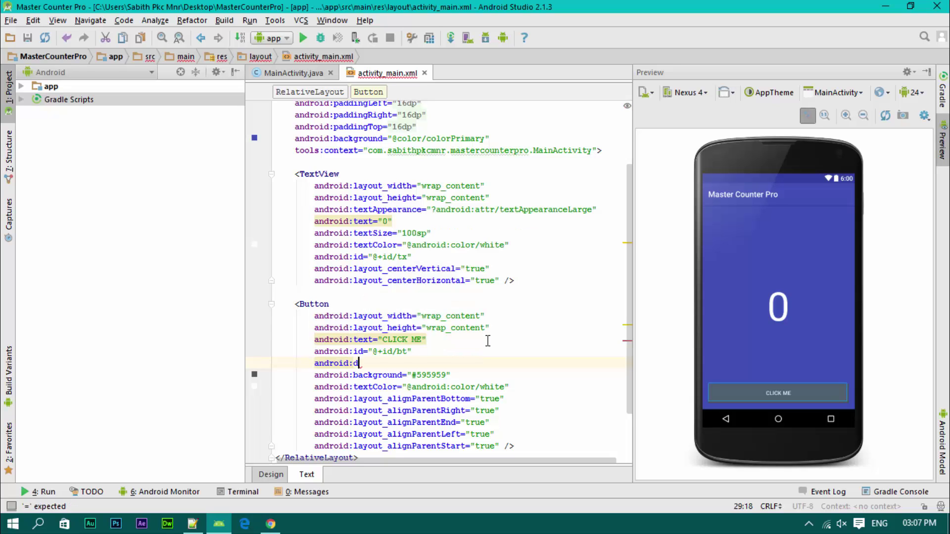
{"action": "key", "text": "BackSpace"}
{"action": "type", "text": "t"}
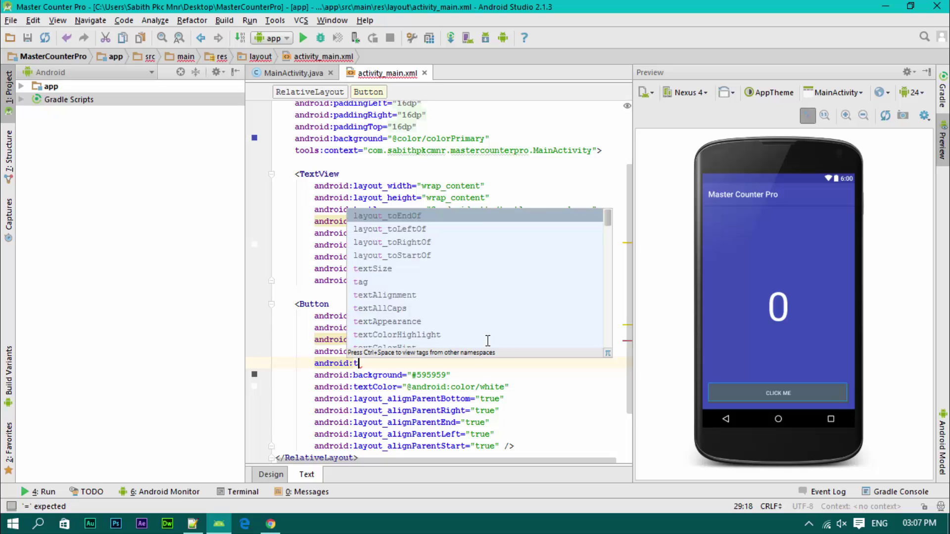
{"action": "type", "text": "extS"}
{"action": "key", "text": "Return"}
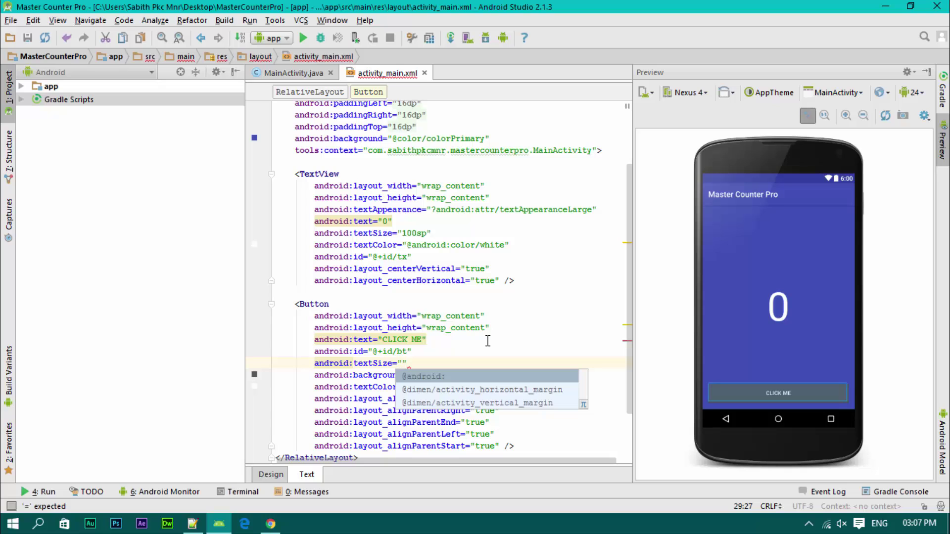
{"action": "type", "text": "30sp"}
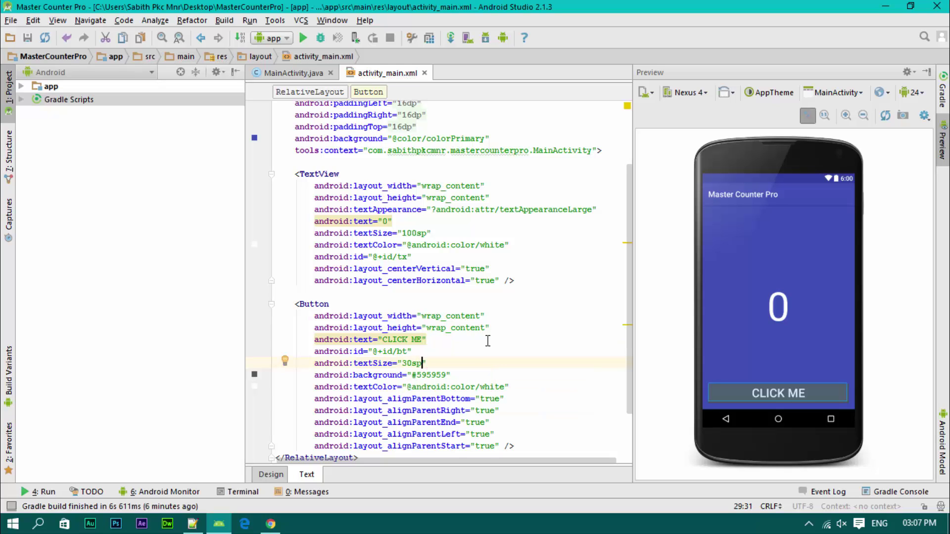
{"action": "left_click", "coordinate": [507, 371]}
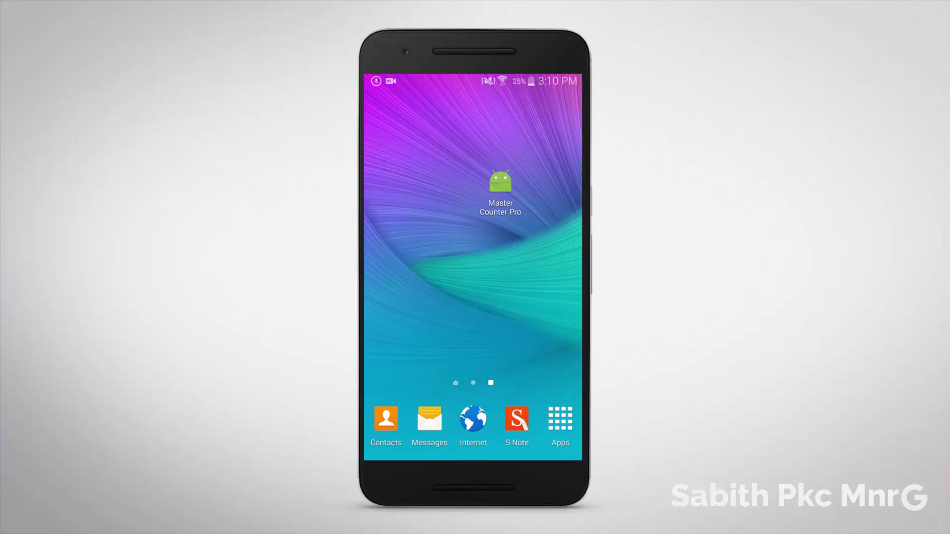
- Launch Master Counter Pro on the device and tap CLICK ME until the counter reads 19
{"action": "left_click", "coordinate": [510, 195]}
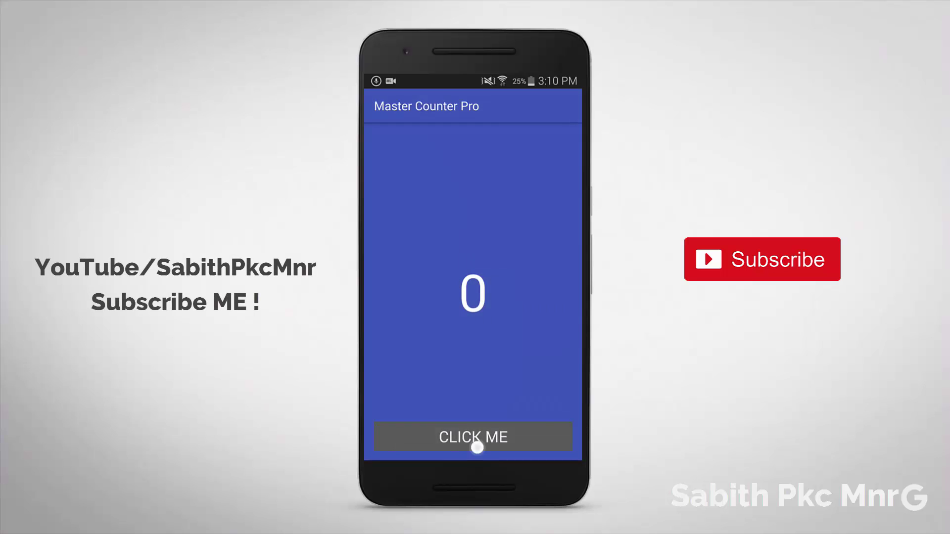
{"action": "left_click", "coordinate": [476, 444]}
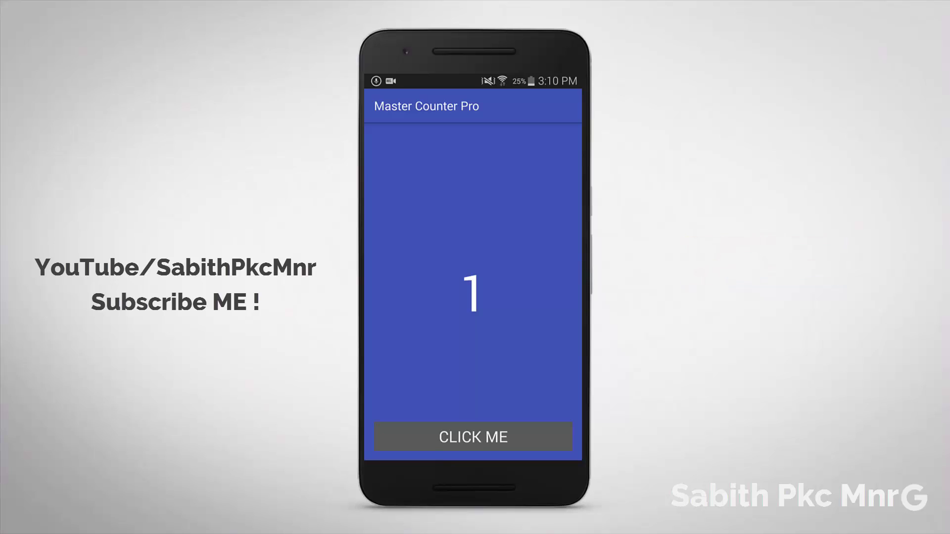
{"action": "left_click", "coordinate": [515, 437]}
{"action": "left_click", "coordinate": [512, 437]}
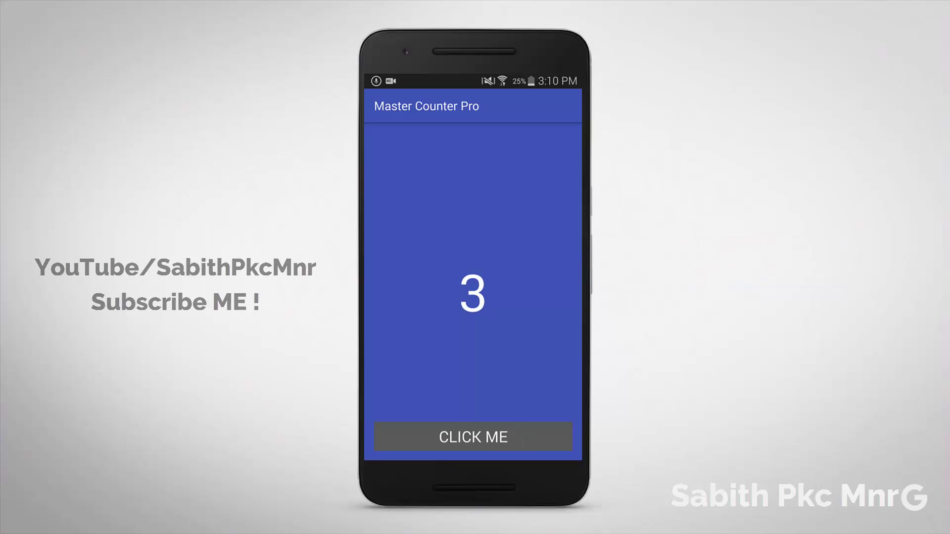
{"action": "left_click", "coordinate": [505, 439]}
{"action": "triple_click", "coordinate": [511, 441]}
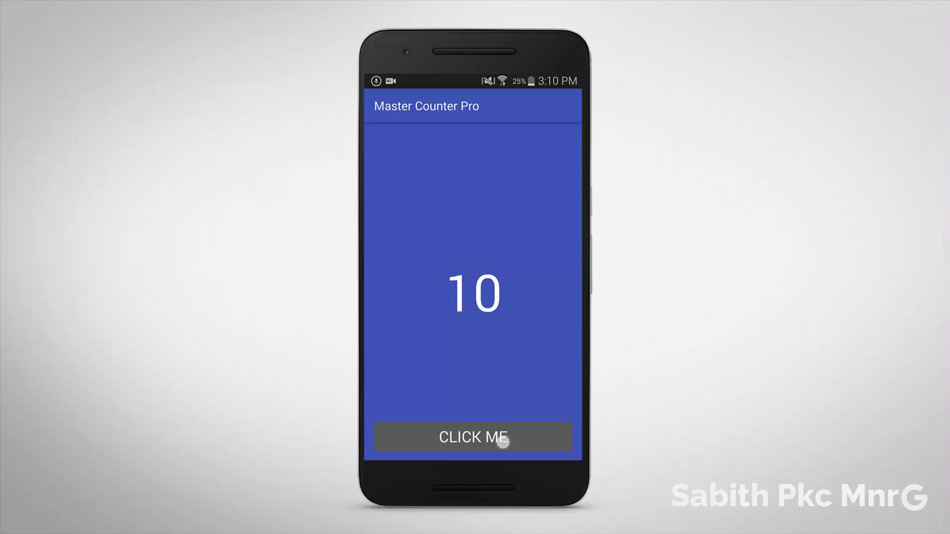
{"action": "double_click", "coordinate": [498, 448]}
{"action": "triple_click", "coordinate": [503, 439]}
{"action": "double_click", "coordinate": [498, 437]}
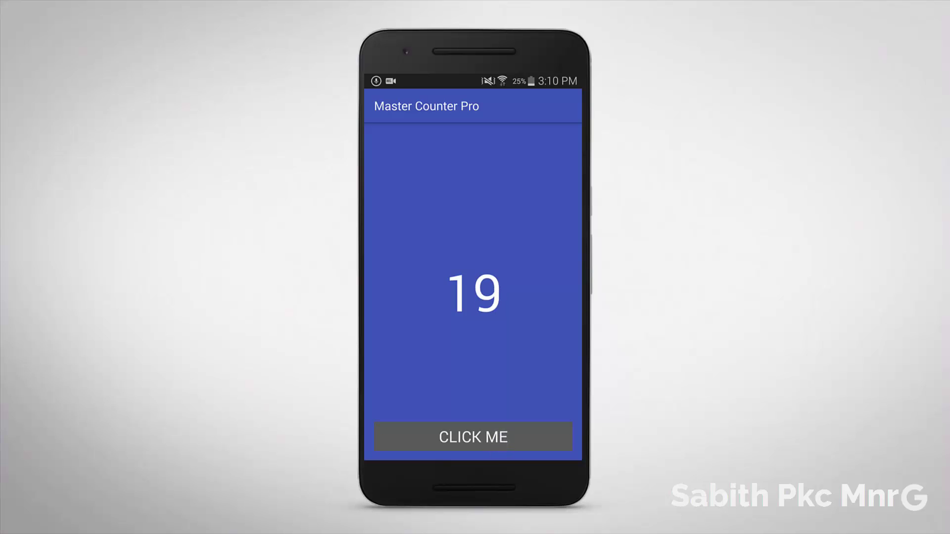